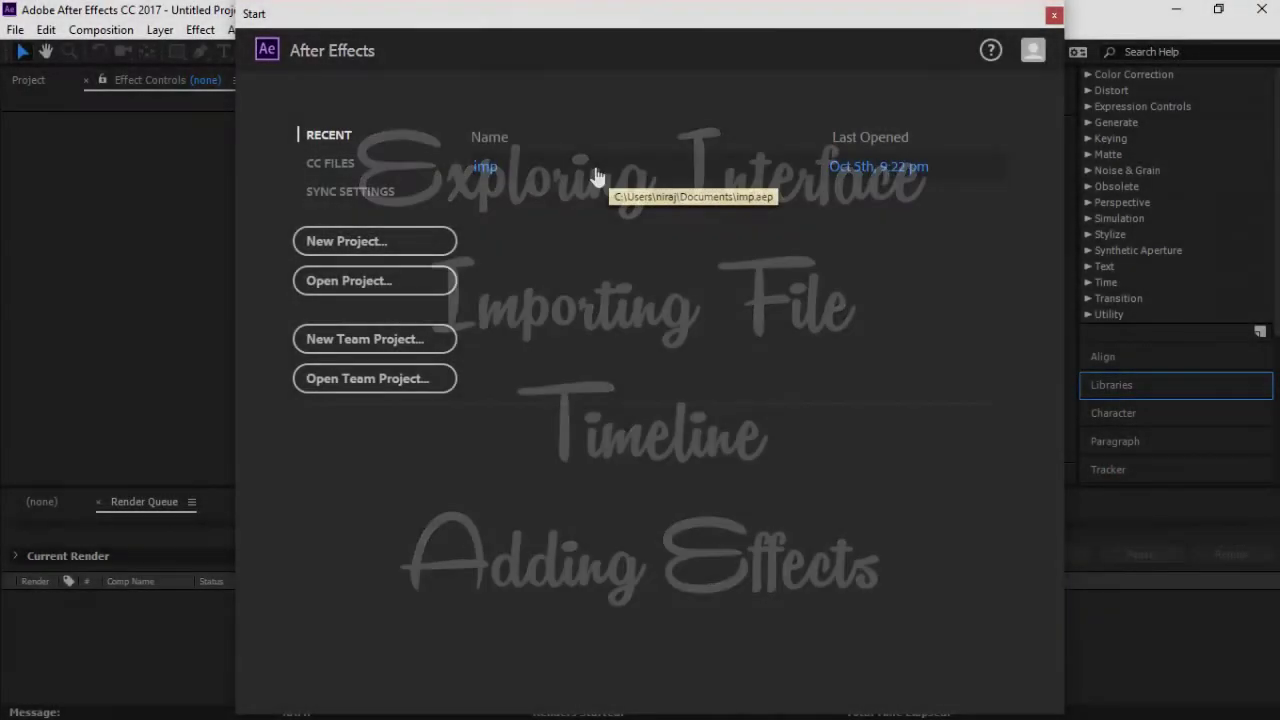
- Create a new project from the start window
left_click(436, 252)
left_click(343, 247)
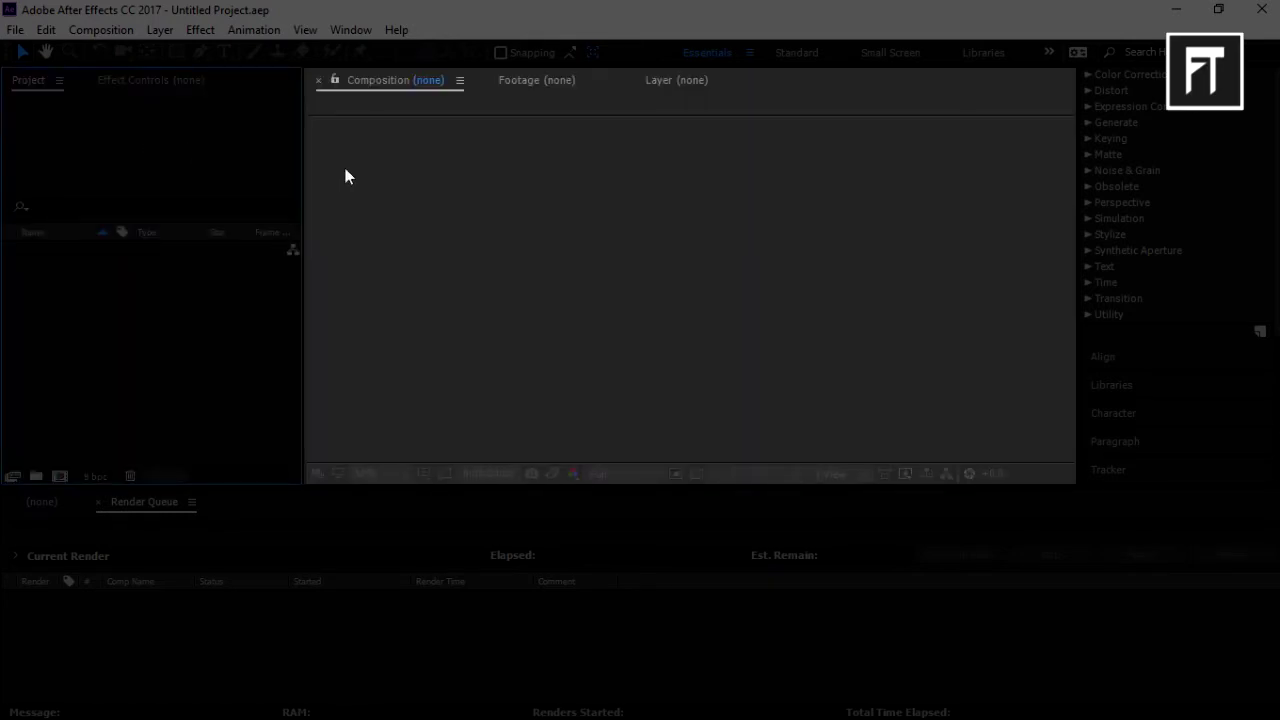
left_click(454, 185)
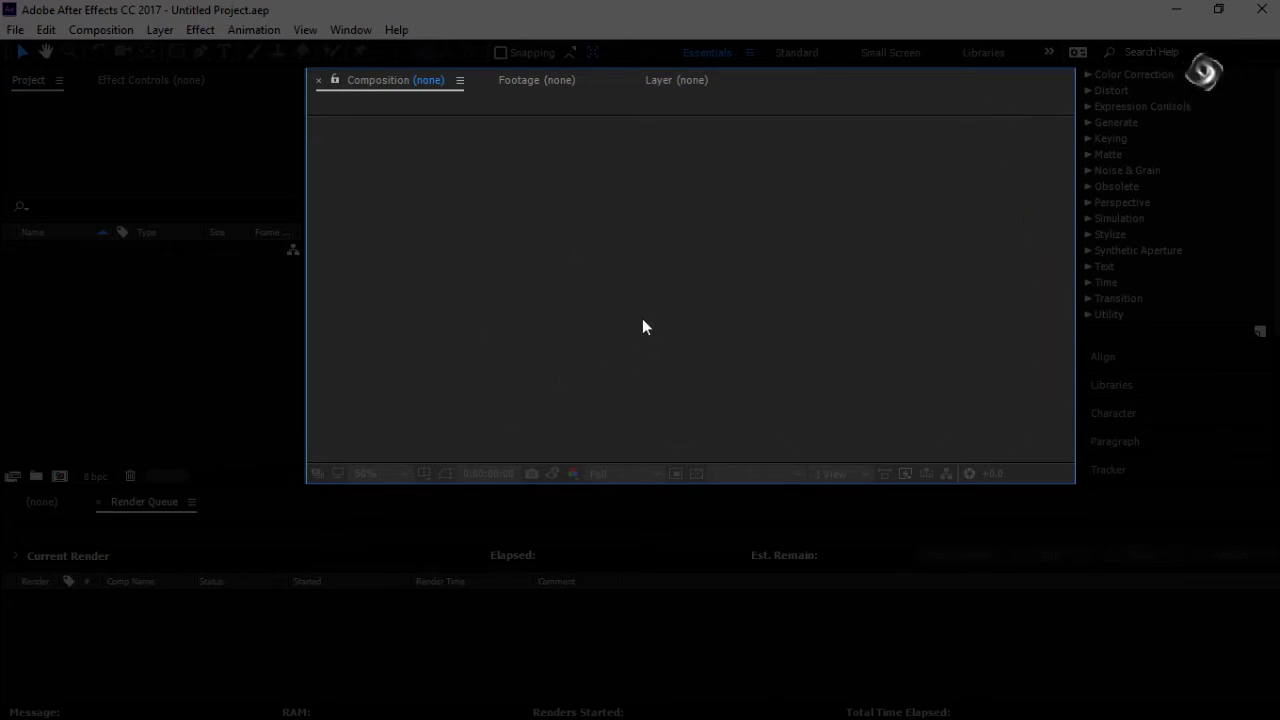
- Collapse the expanded Effects & Presets panel so that the other side panels fit in view
left_click(1092, 320)
left_click(1090, 316)
scroll(1139, 305, "up", 4)
left_click(1156, 170)
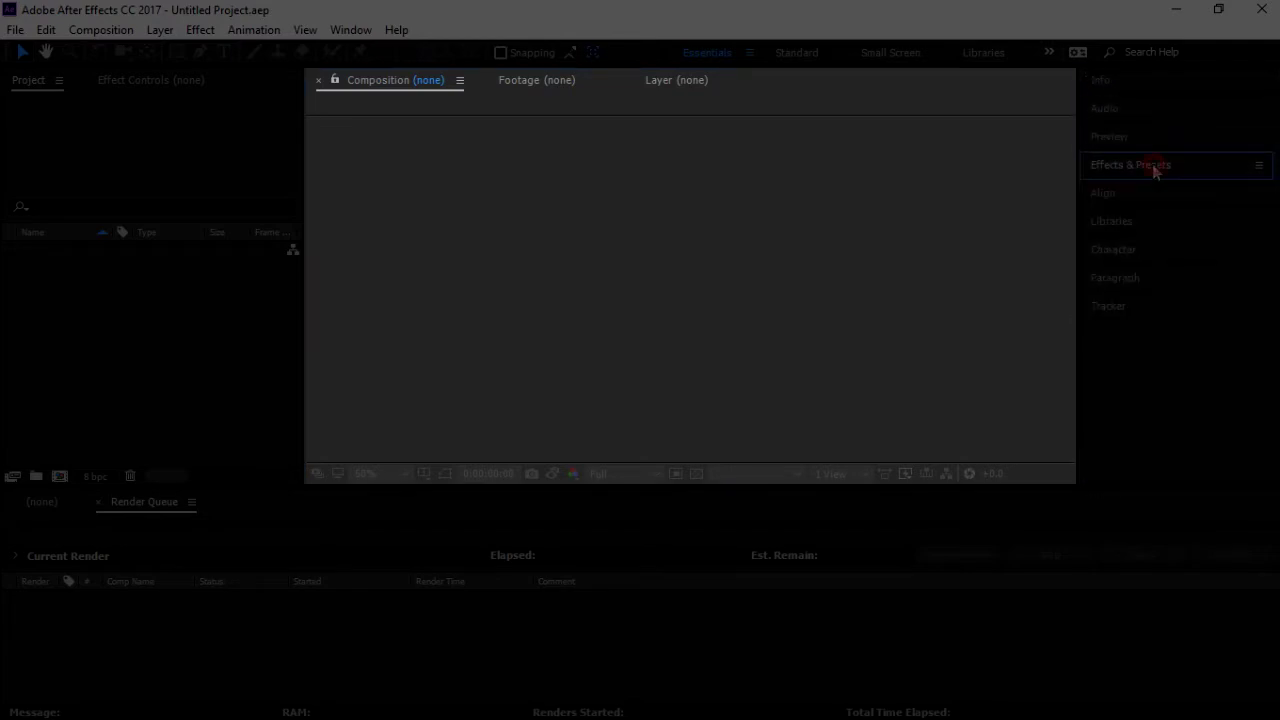
left_click(1154, 391)
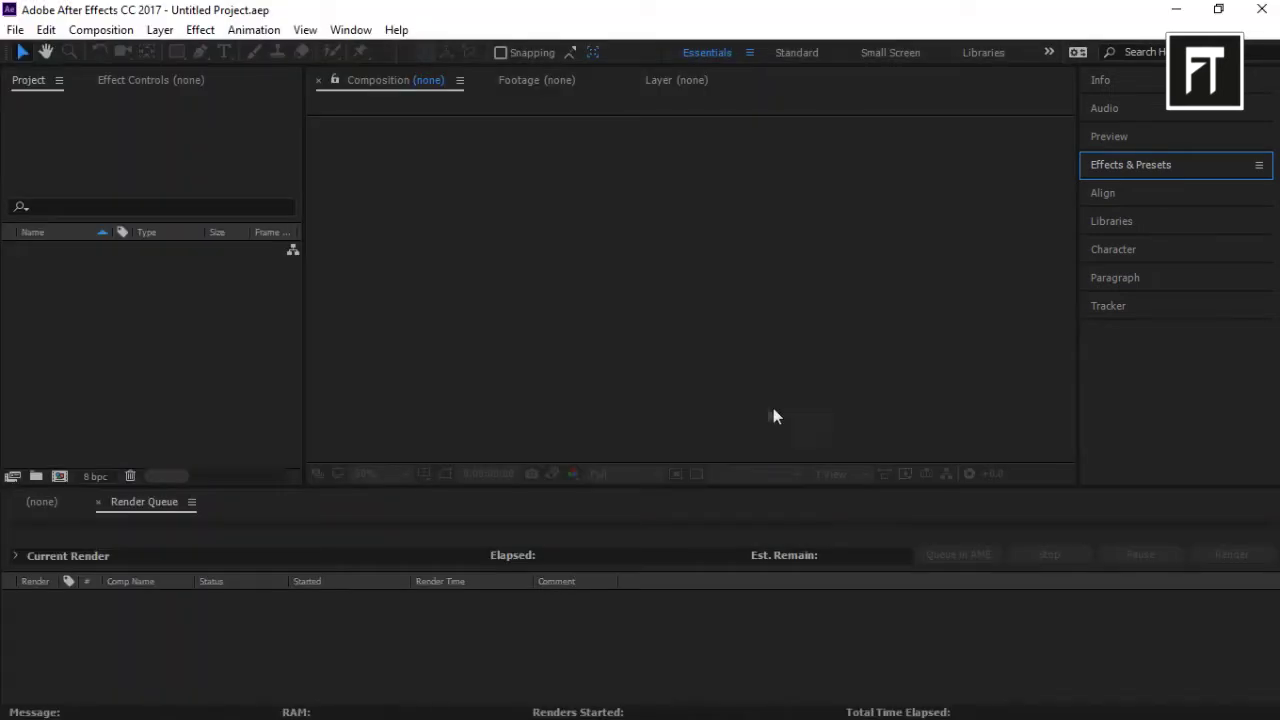
left_click(671, 516)
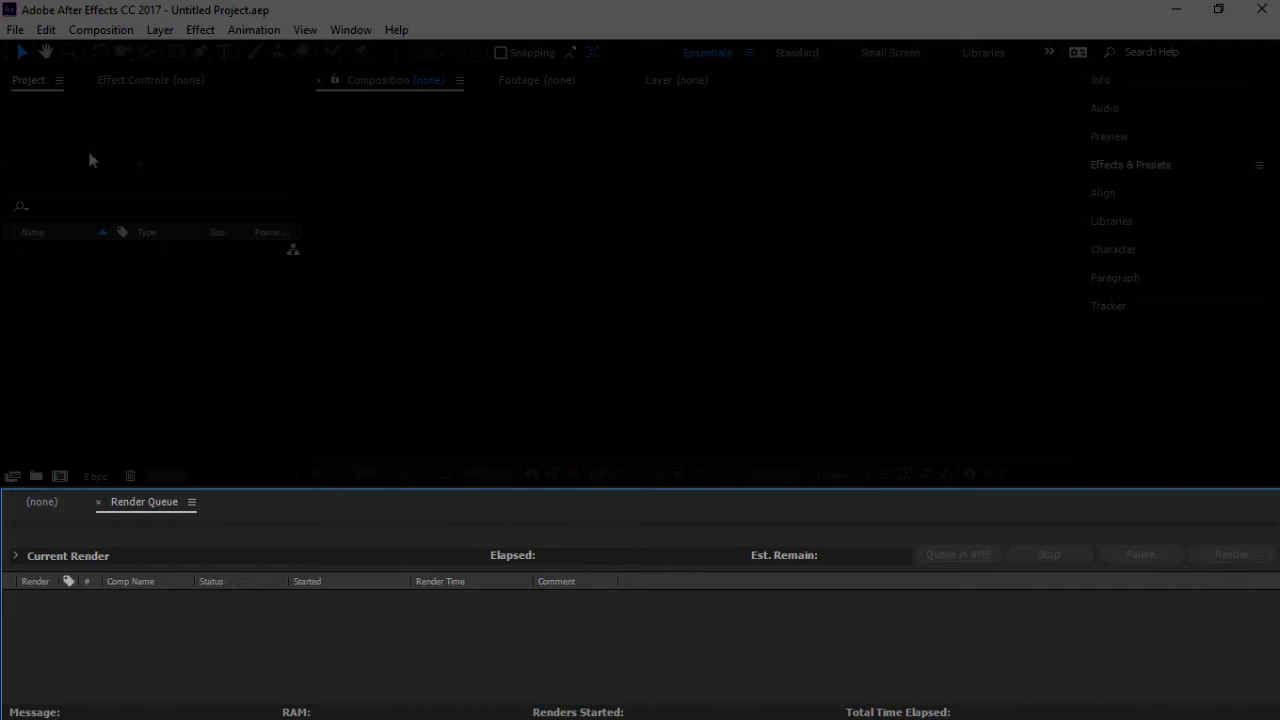
left_click(15, 30)
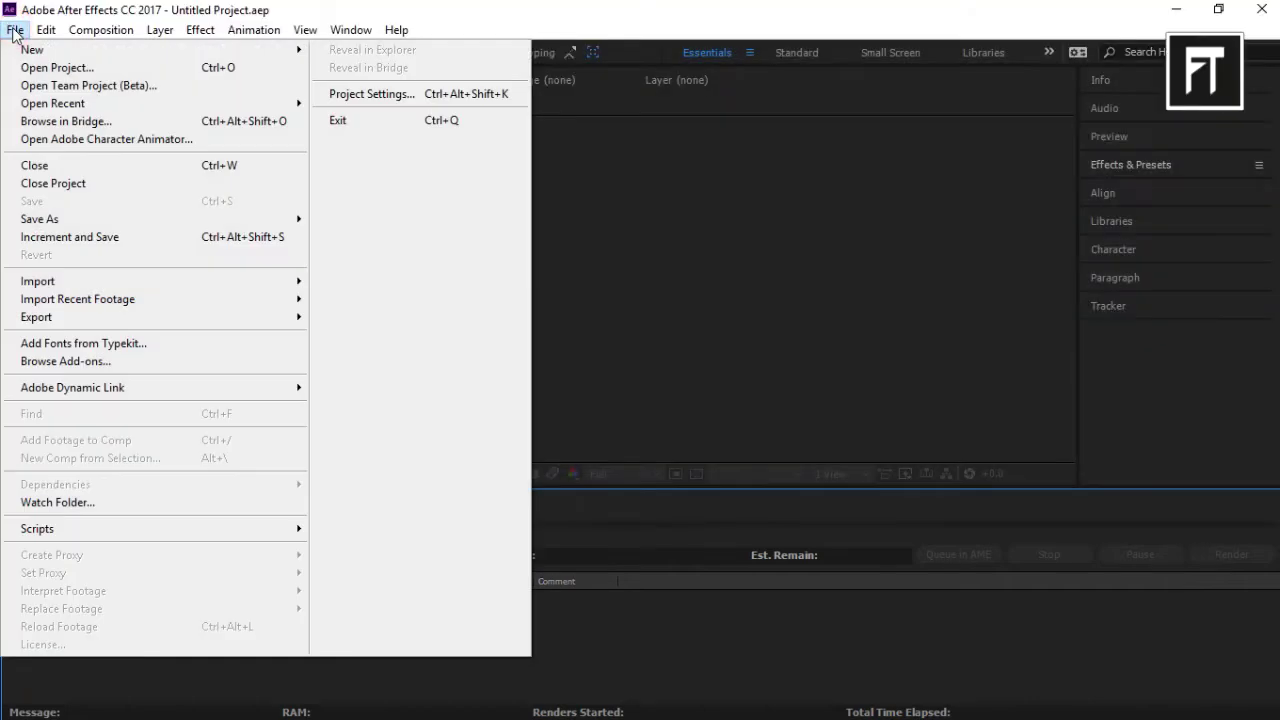
mouse_move(40, 281)
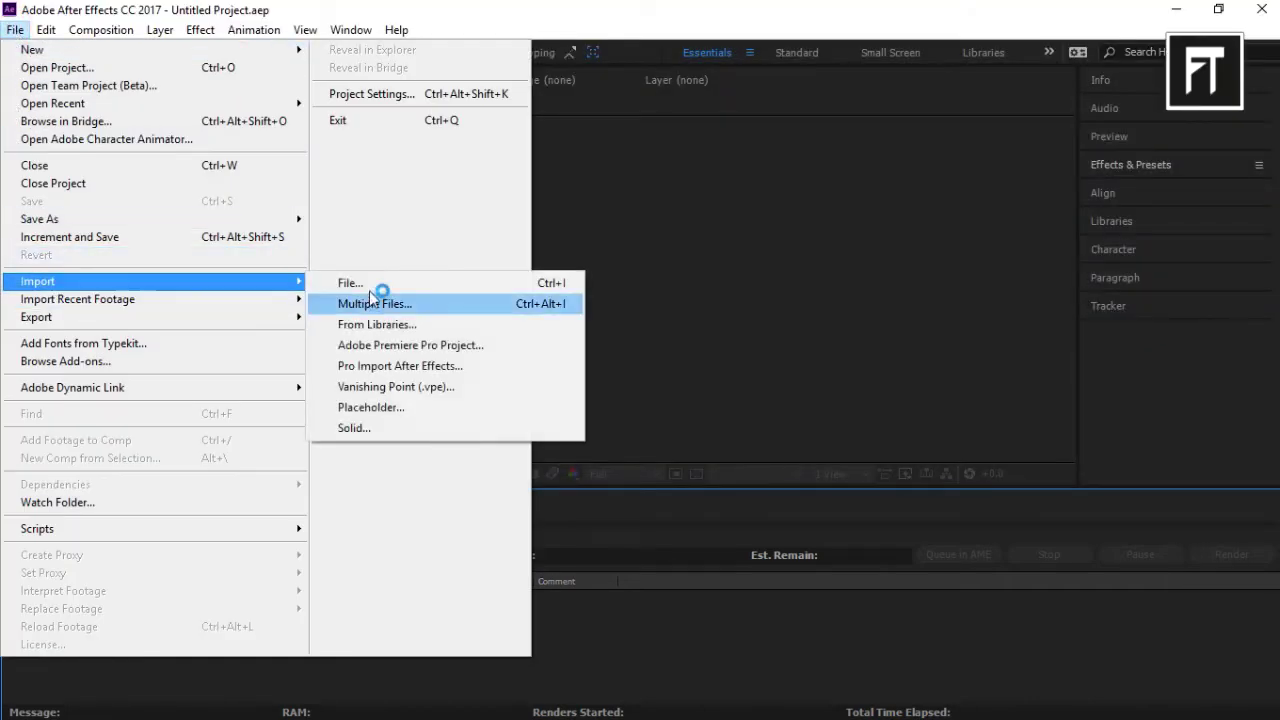
left_click(757, 243)
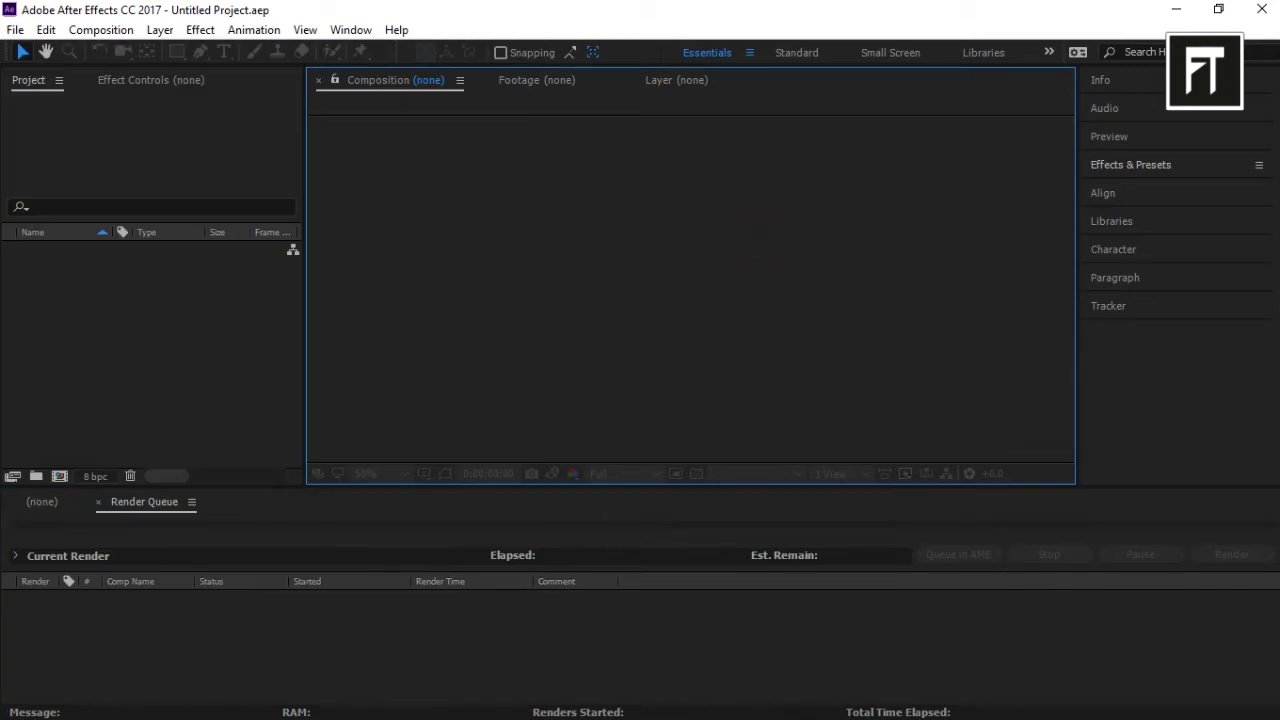
- Import the video Exams - FlixToons.mp4 into the project and create a composition from it
left_click(531, 704)
left_click_drag(213, 122, 122, 395)
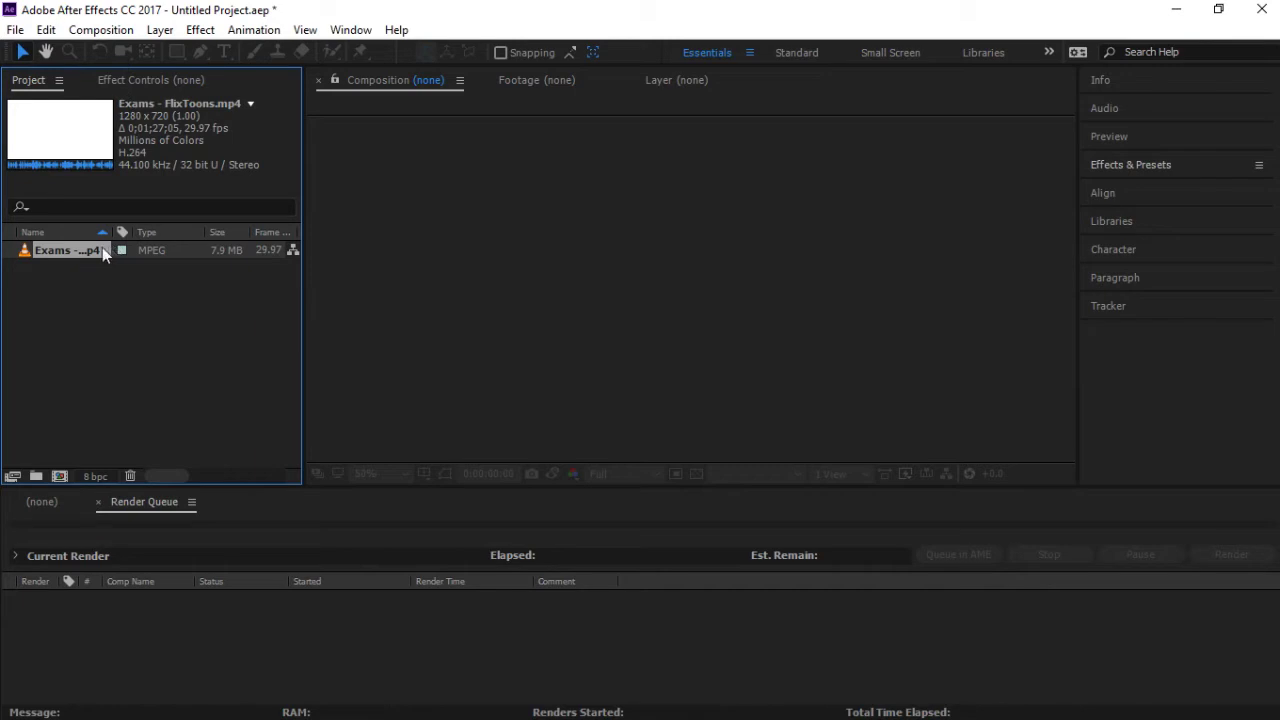
left_click(58, 252)
left_click_drag(60, 253, 101, 265)
left_click_drag(104, 338, 58, 474)
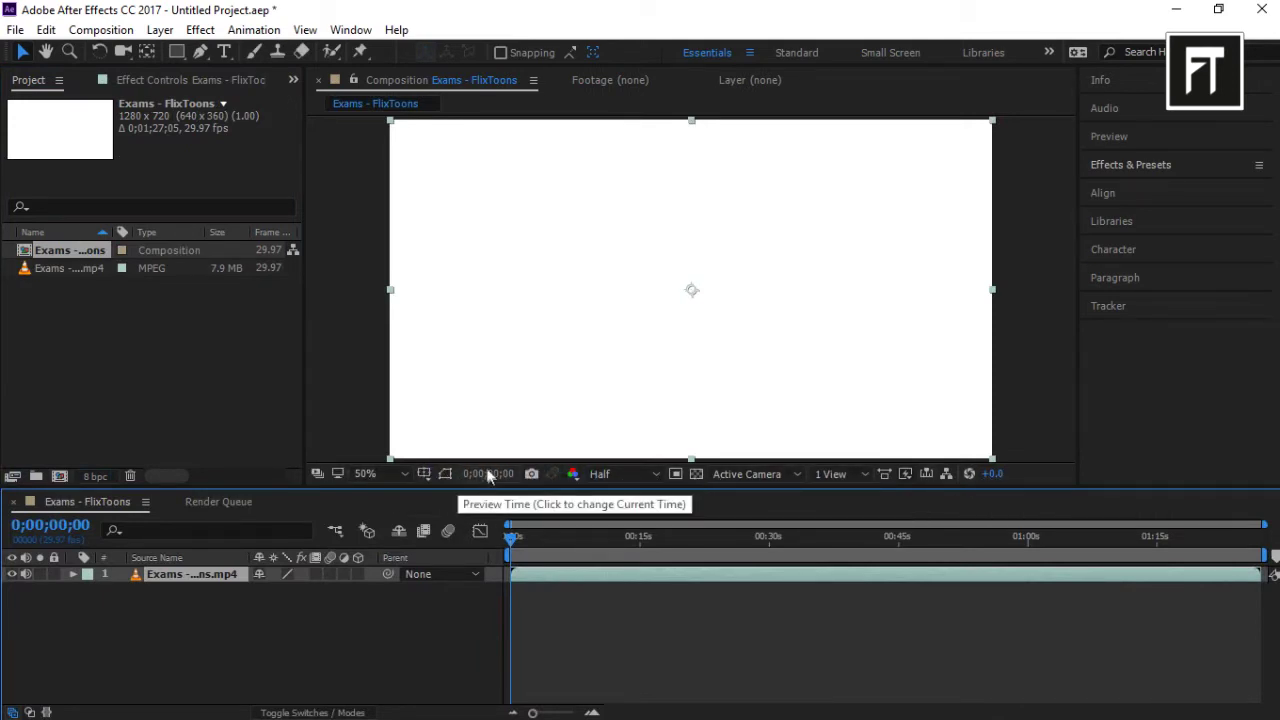
- Show the grid over the composition view and hide it again
left_click(427, 477)
left_click(459, 542)
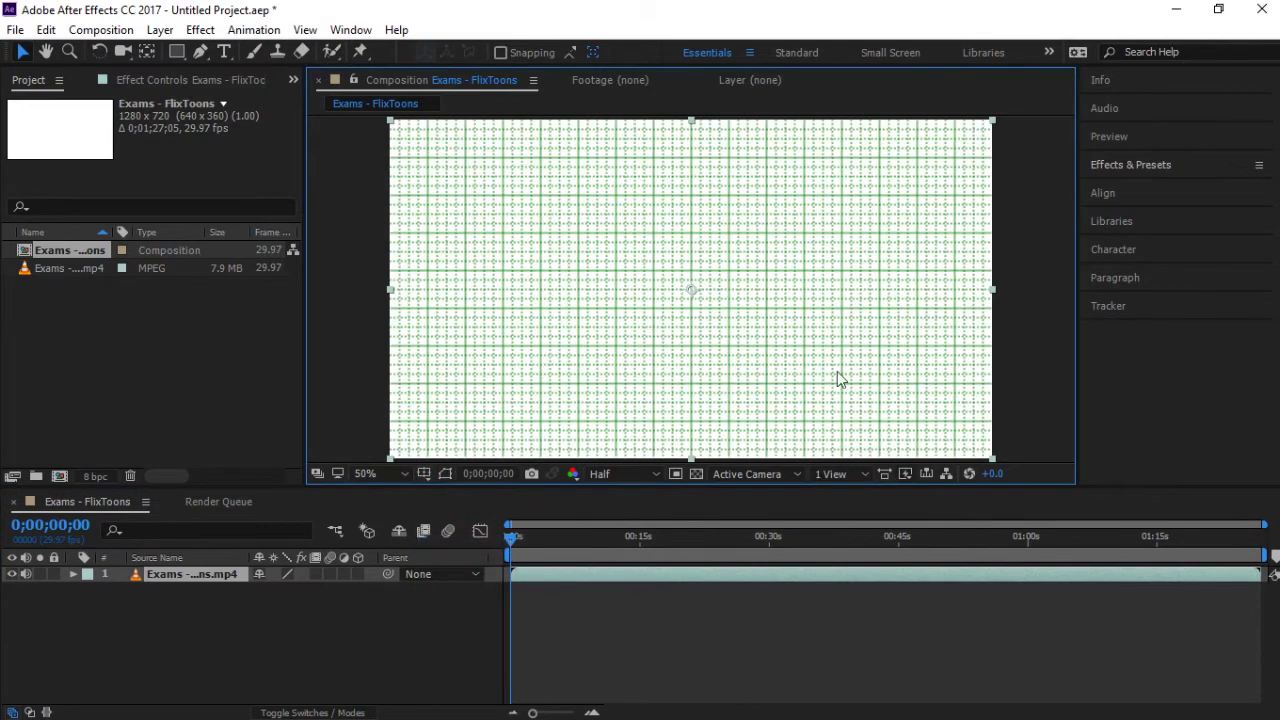
left_click(424, 474)
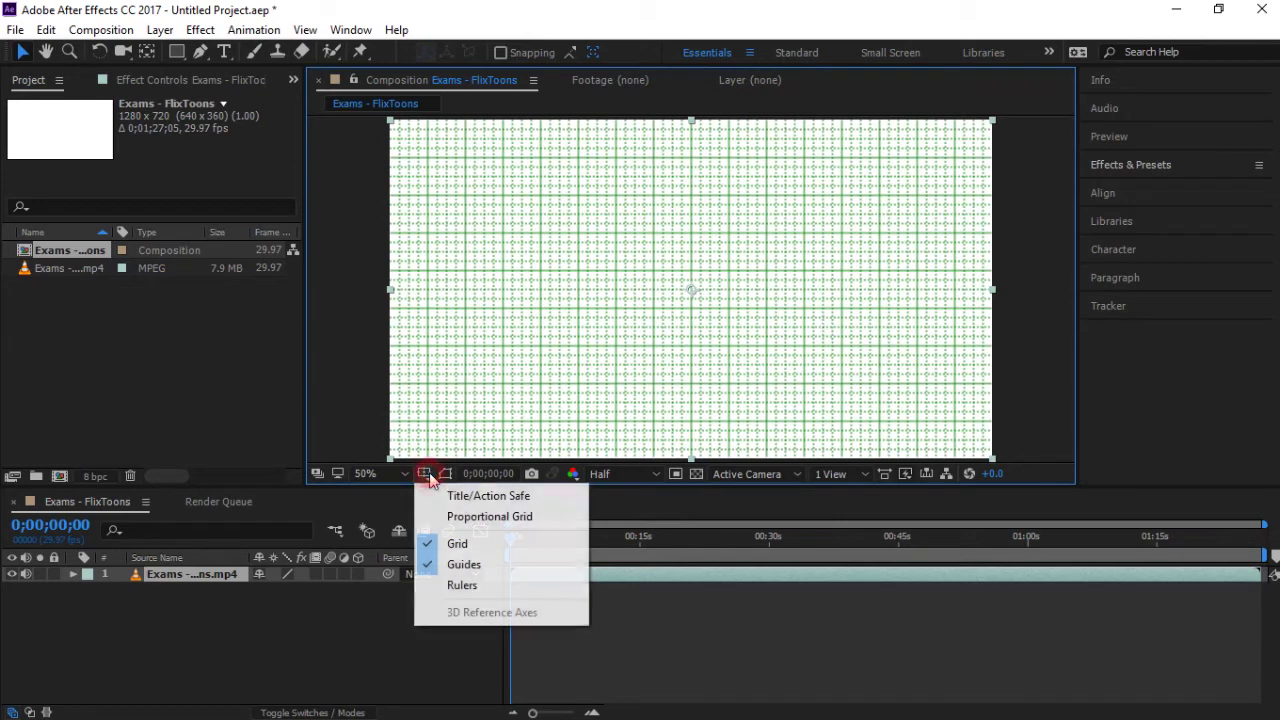
left_click(459, 542)
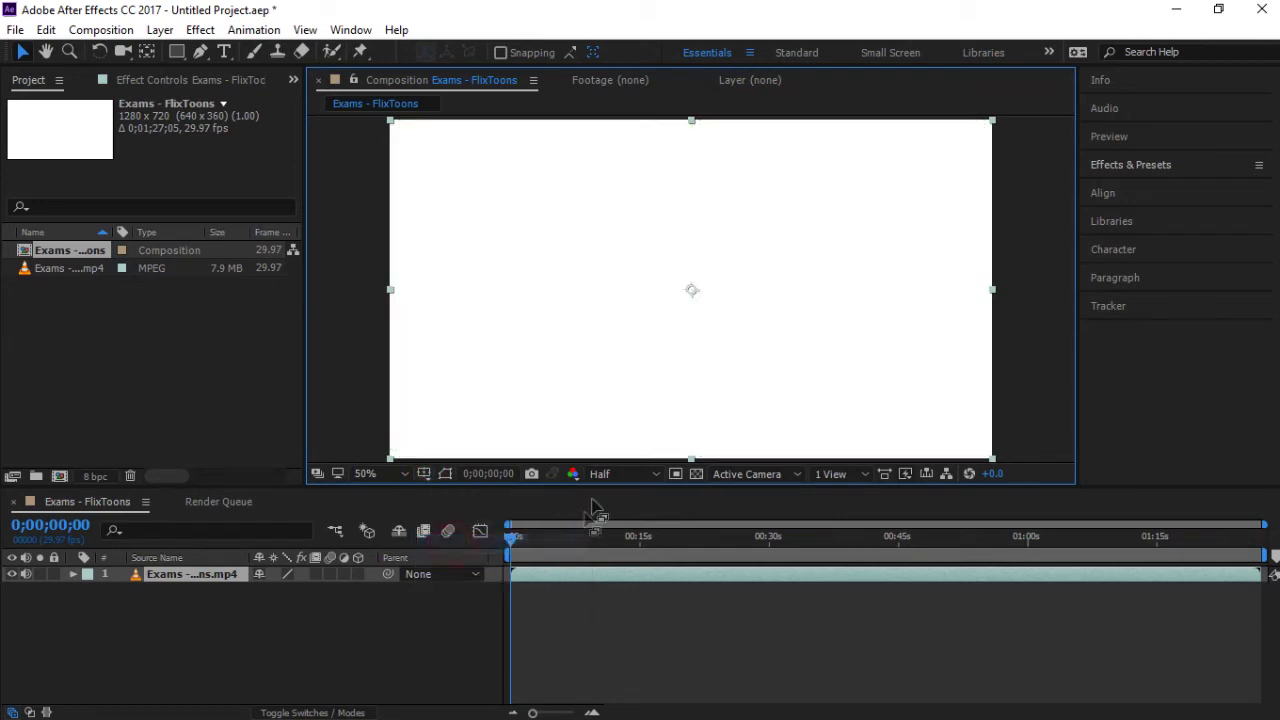
- Move the playhead to 0;00;09;21 and set the composition's preview resolution to Third
left_click(643, 477)
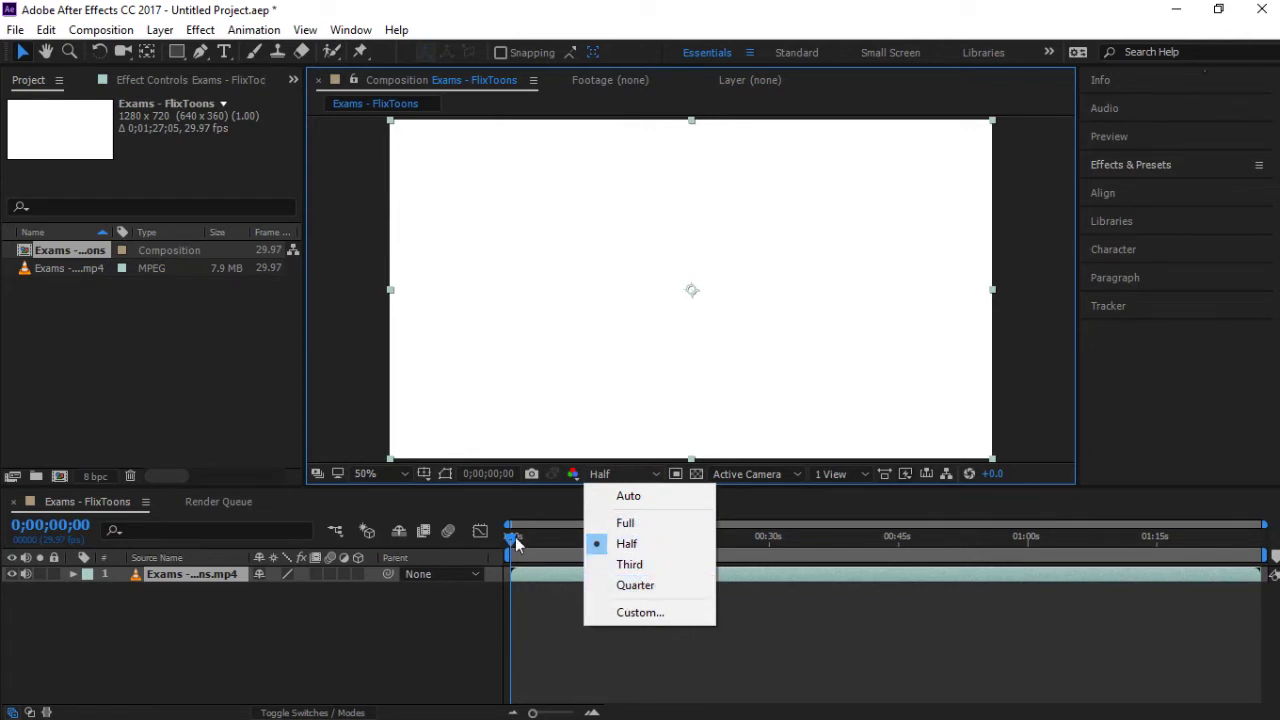
left_click(591, 537)
left_click(594, 536)
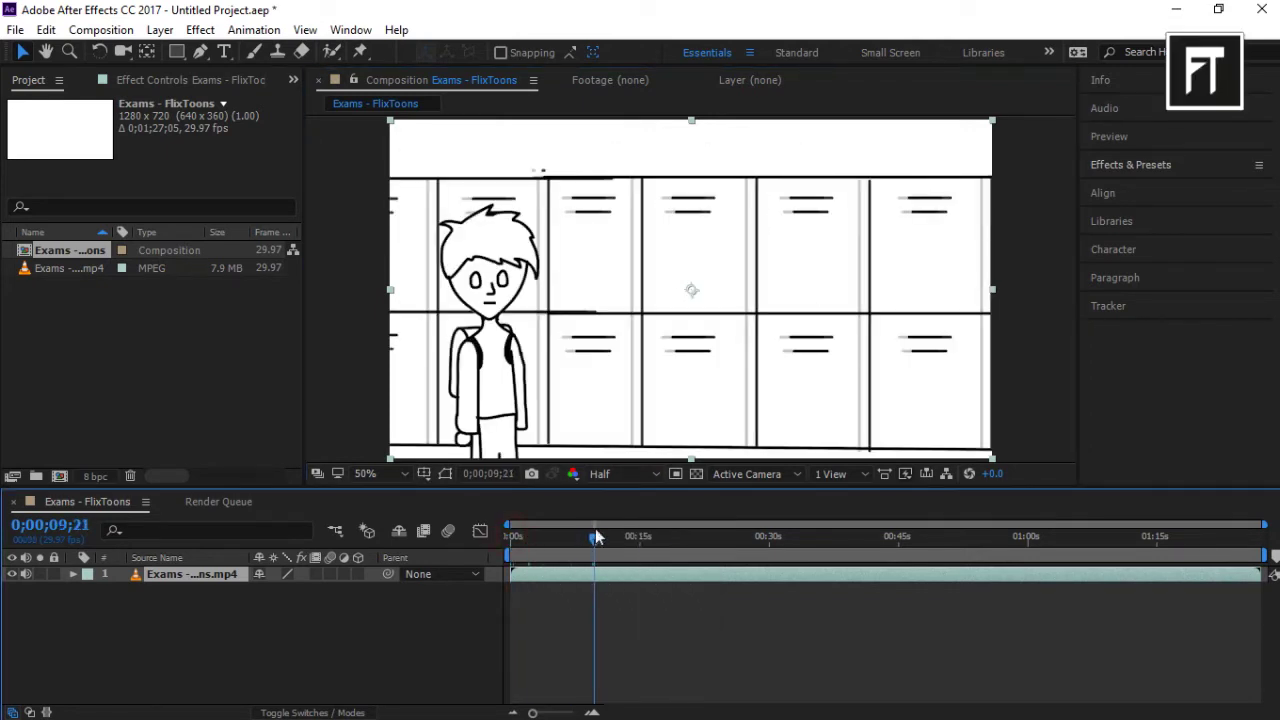
left_click(637, 477)
left_click(629, 566)
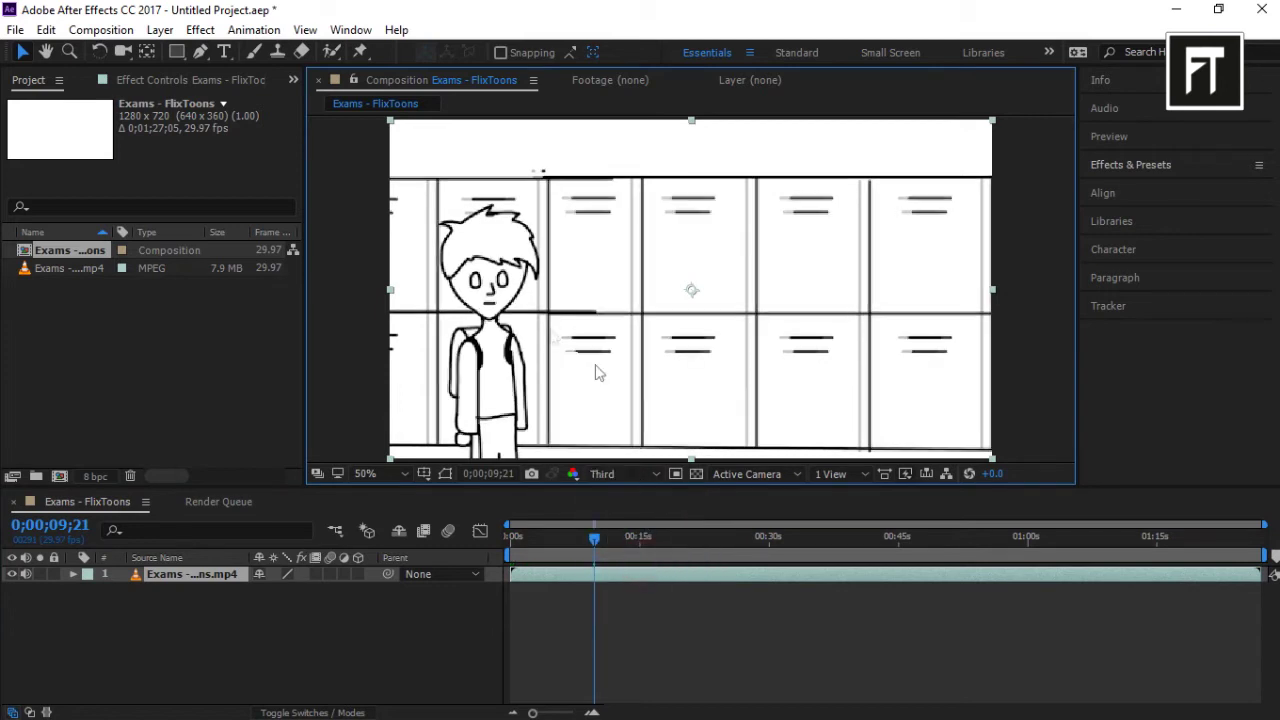
- Try the Quarter preview resolution on the current frame, and return the preview to Third
left_click(646, 474)
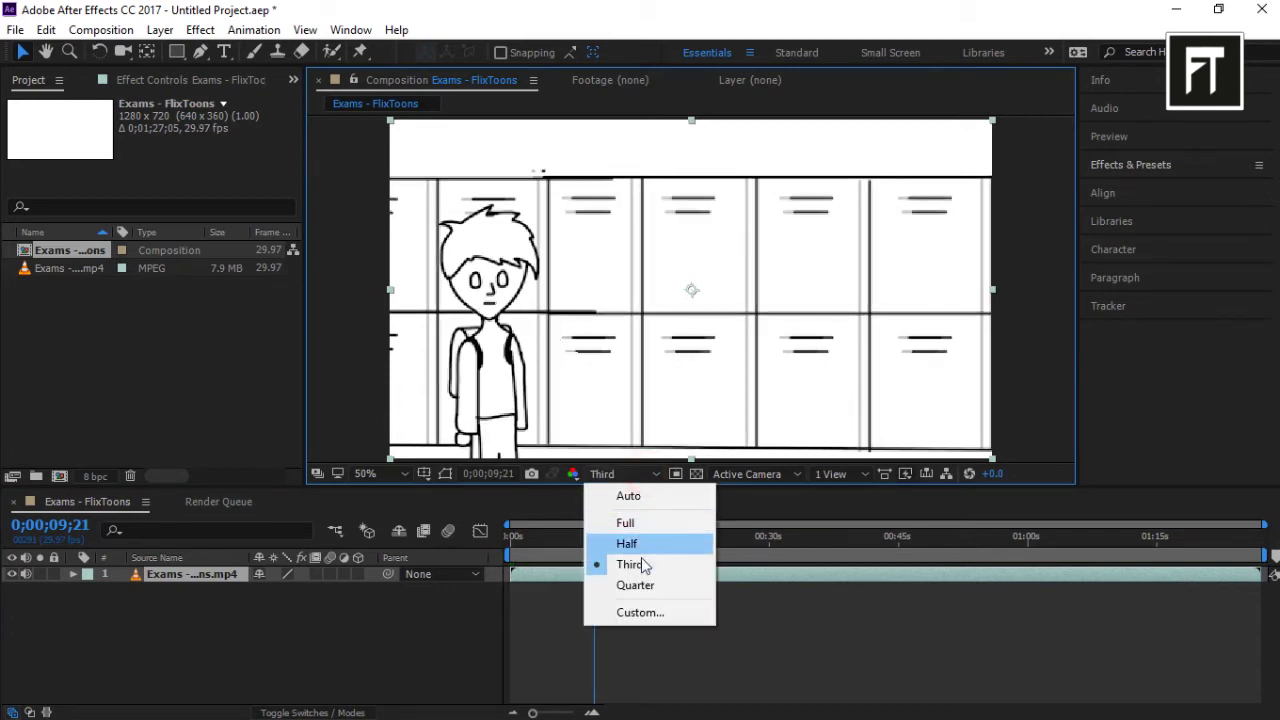
left_click(630, 585)
left_click(588, 472)
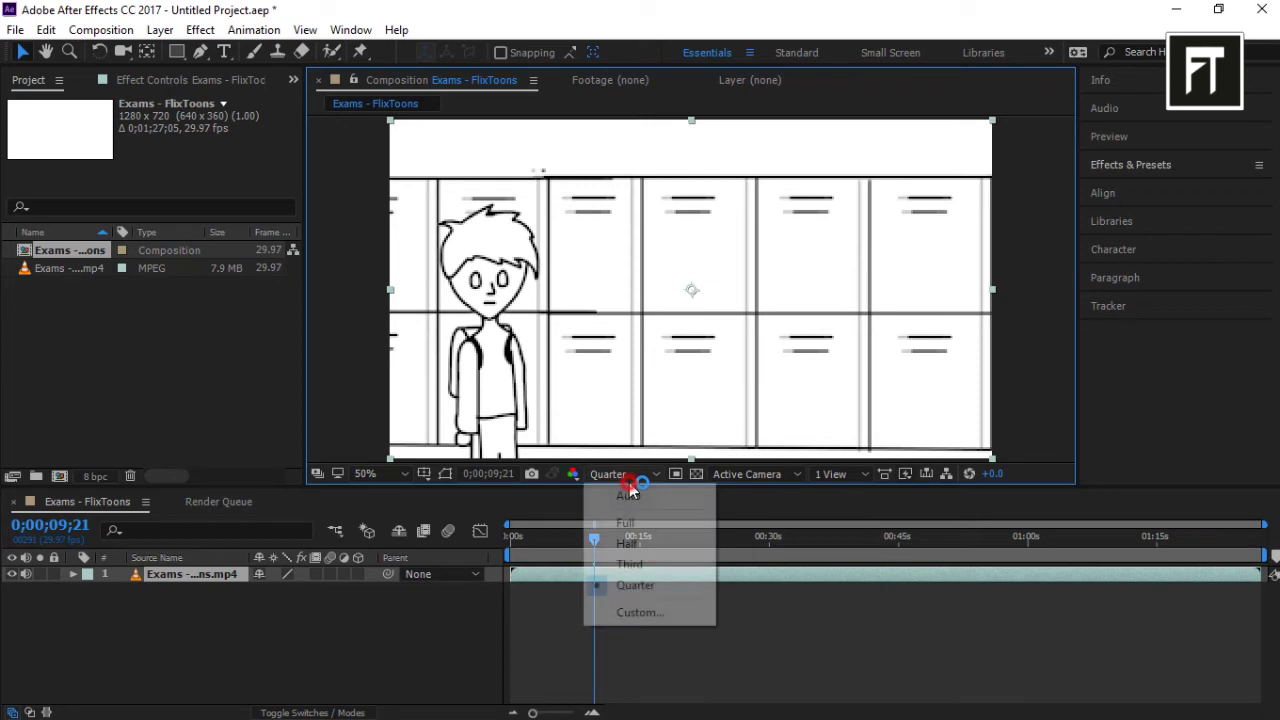
left_click(642, 525)
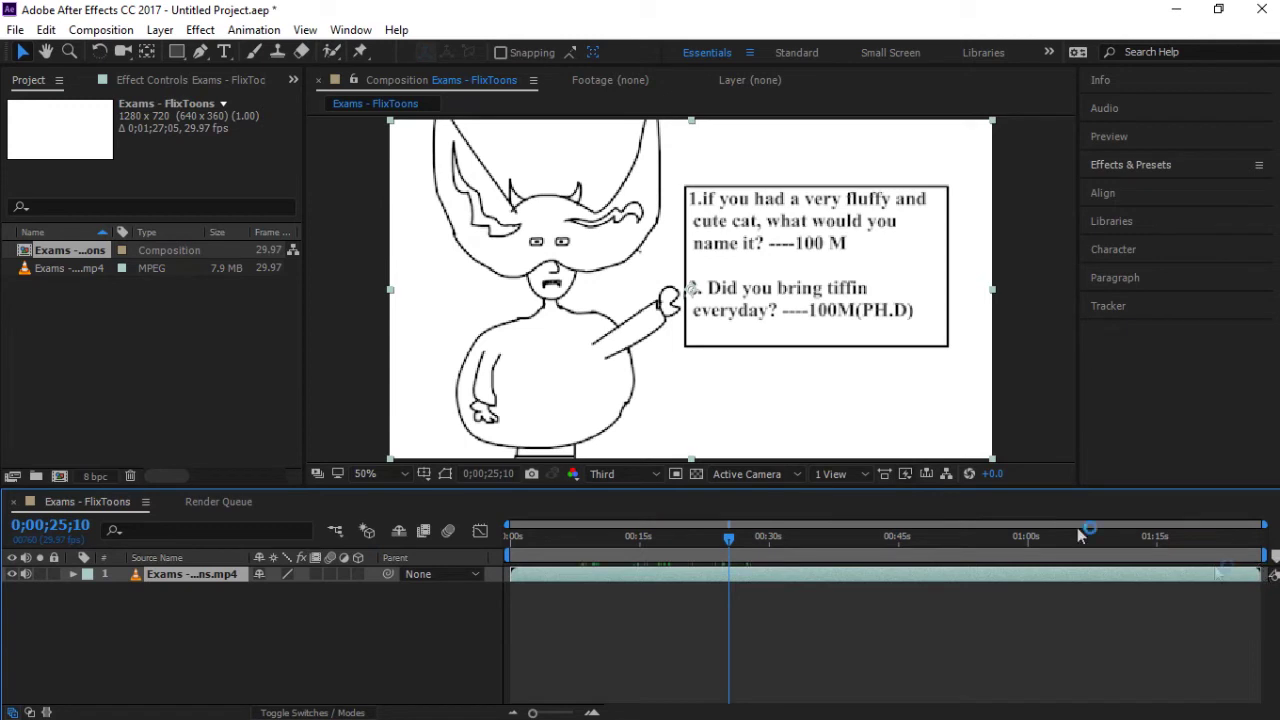
- Split the video layer at 0;00;25;10 and again at 0;00;28;28
key("ctrl+shift+d")
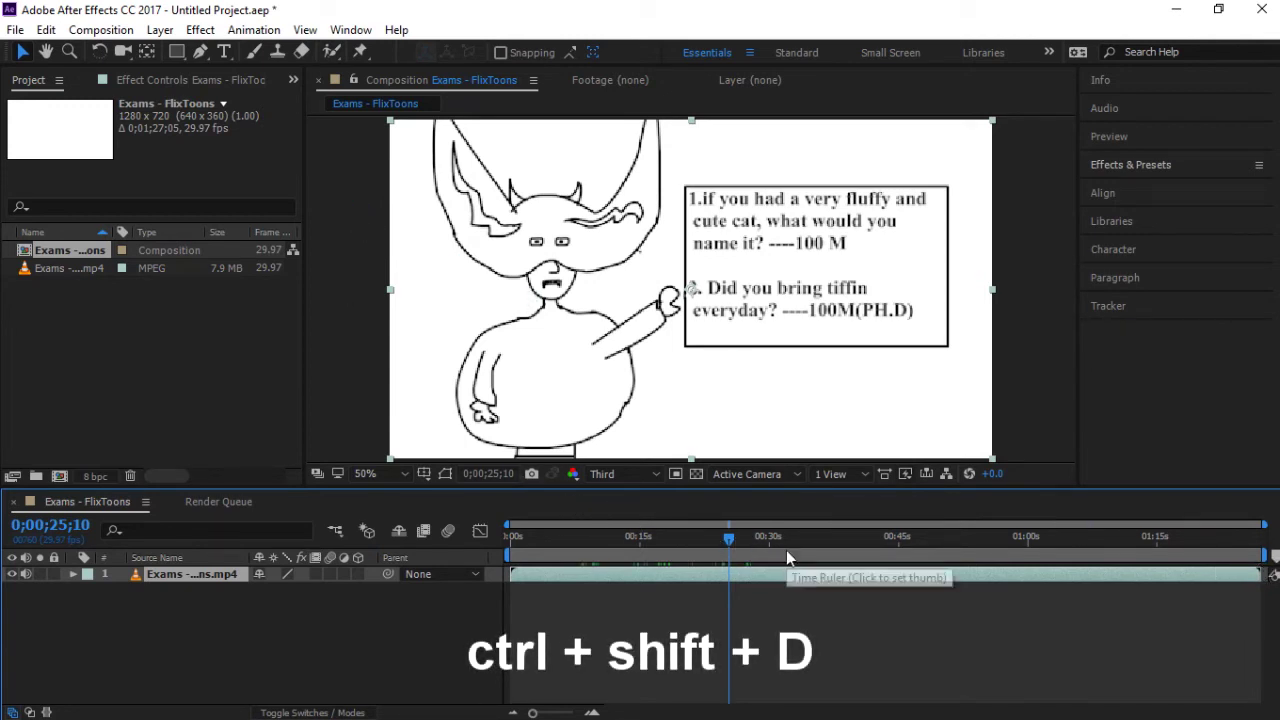
key("ctrl+shift+d")
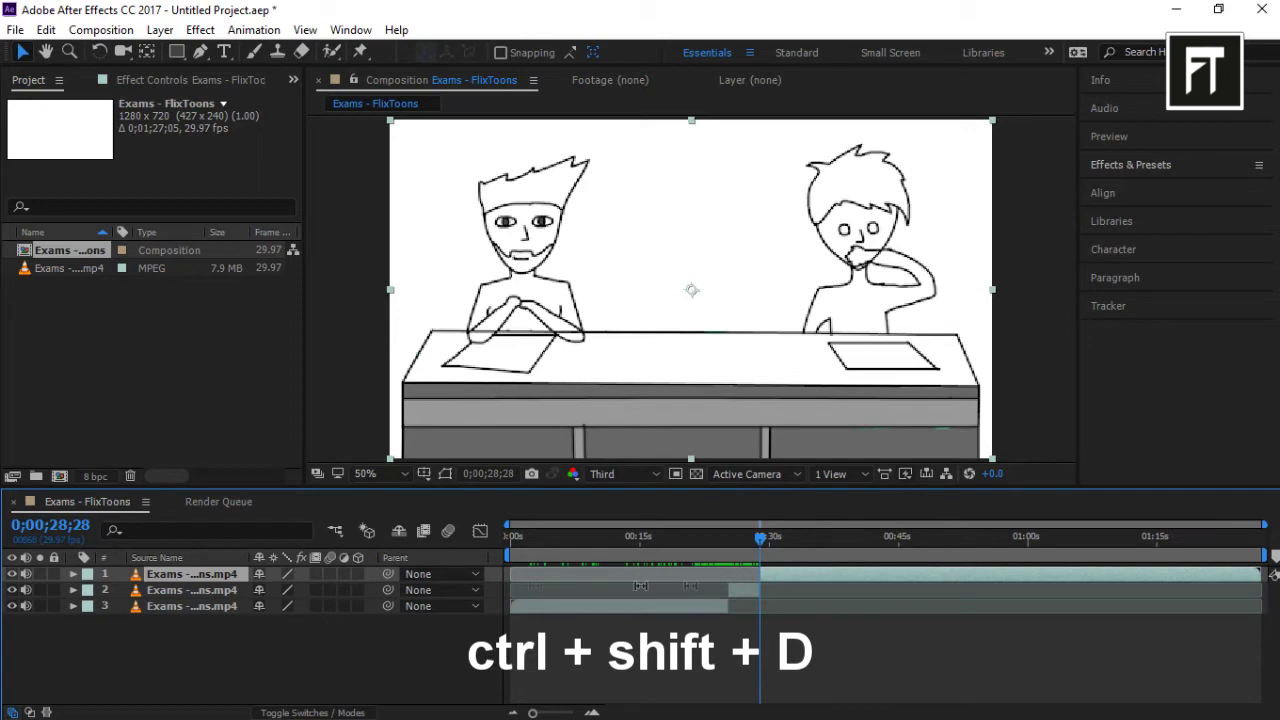
key("ctrl+shift+d")
- Remove the short middle clip between the two splits and move the following clip earlier to close the gap
left_click(48, 30)
left_click(78, 122)
key("Delete")
left_click_drag(760, 538, 759, 540)
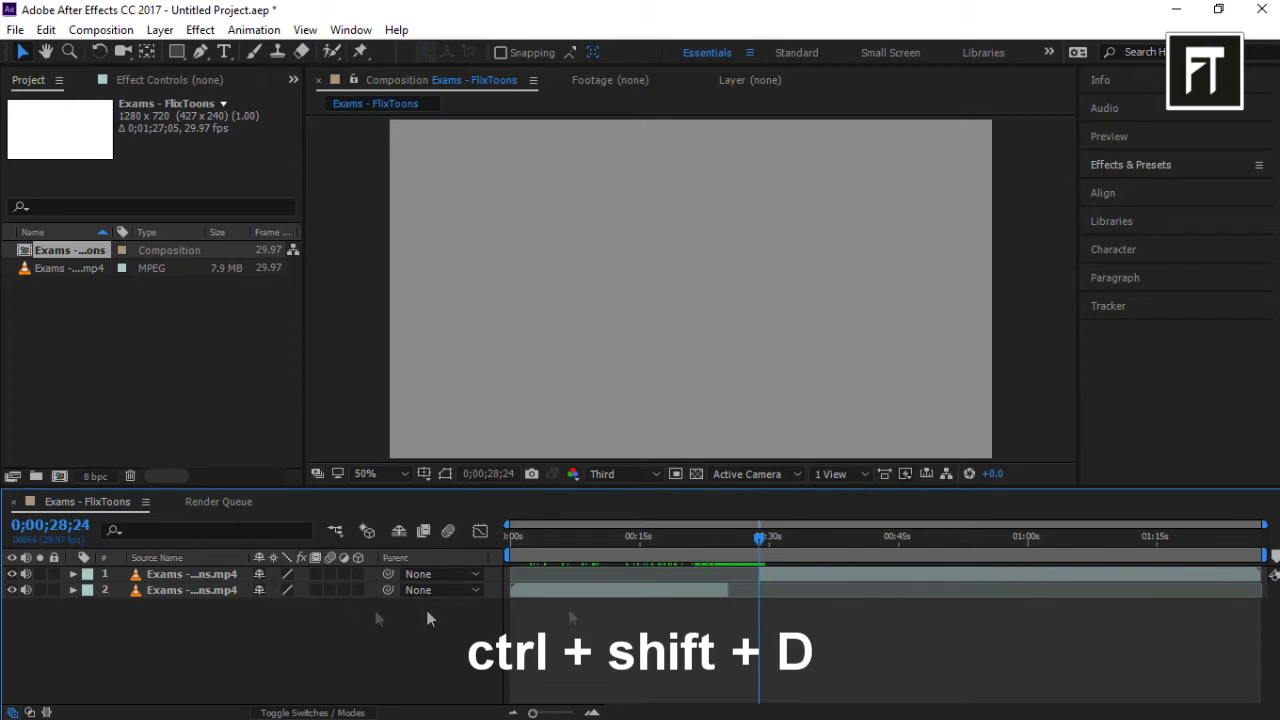
left_click(800, 577)
- Split the second clip at 0;00;56;03 and remove the part after the split
left_click_drag(760, 538, 994, 556)
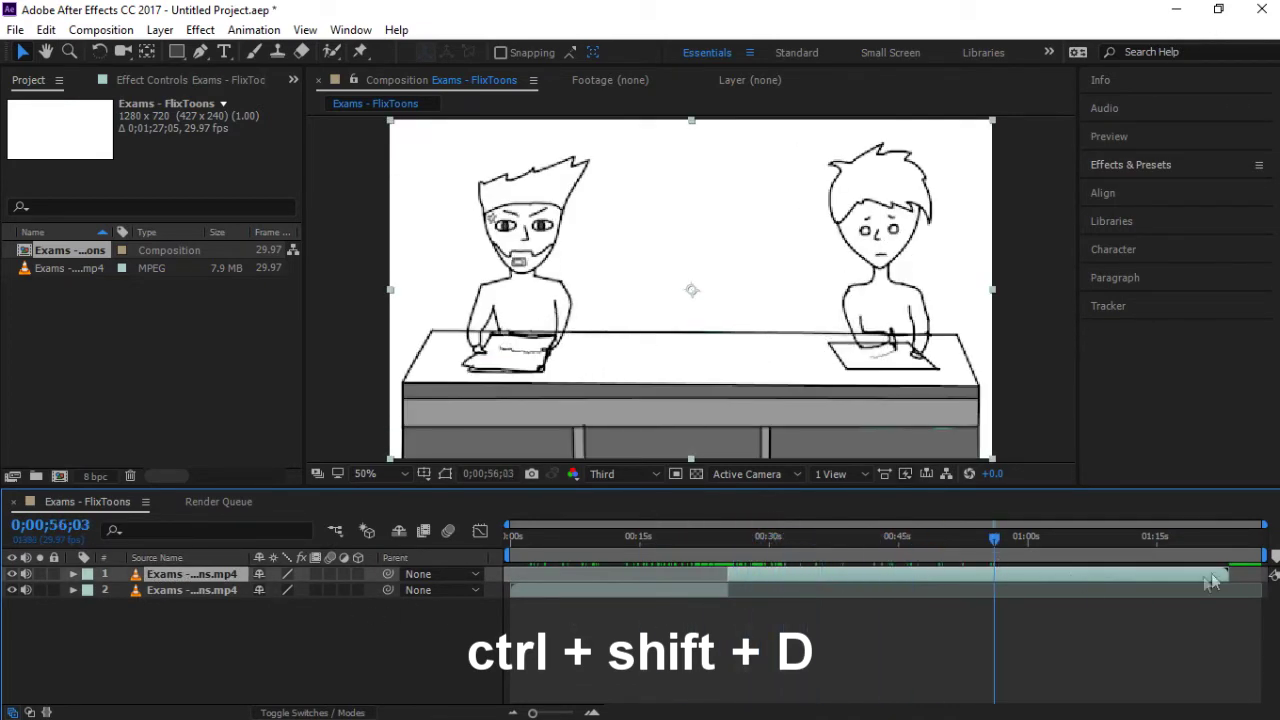
key("ctrl+shift+d")
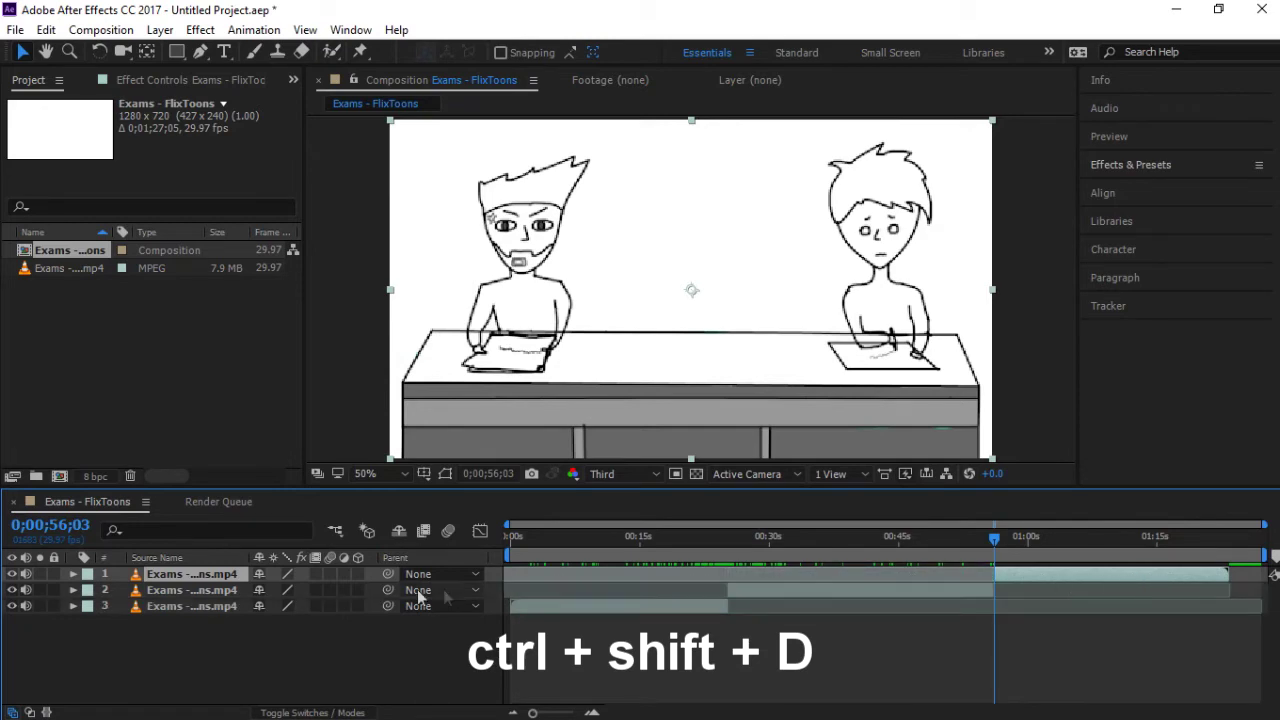
left_click(46, 29)
left_click(64, 122)
- Limit the work area to the second clip's range, and extend its start back to the beginning of the timeline
left_click(901, 574)
left_click_drag(990, 538, 755, 573)
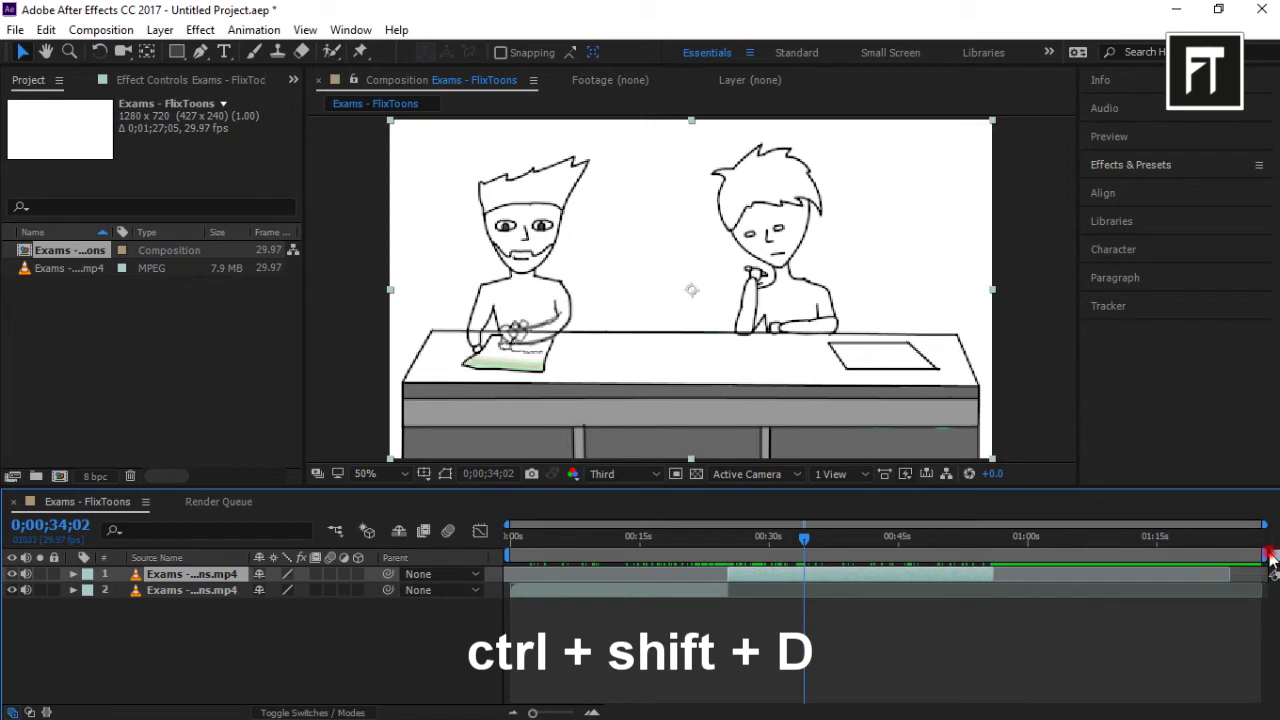
left_click_drag(1265, 553, 998, 549)
left_click_drag(510, 552, 719, 550)
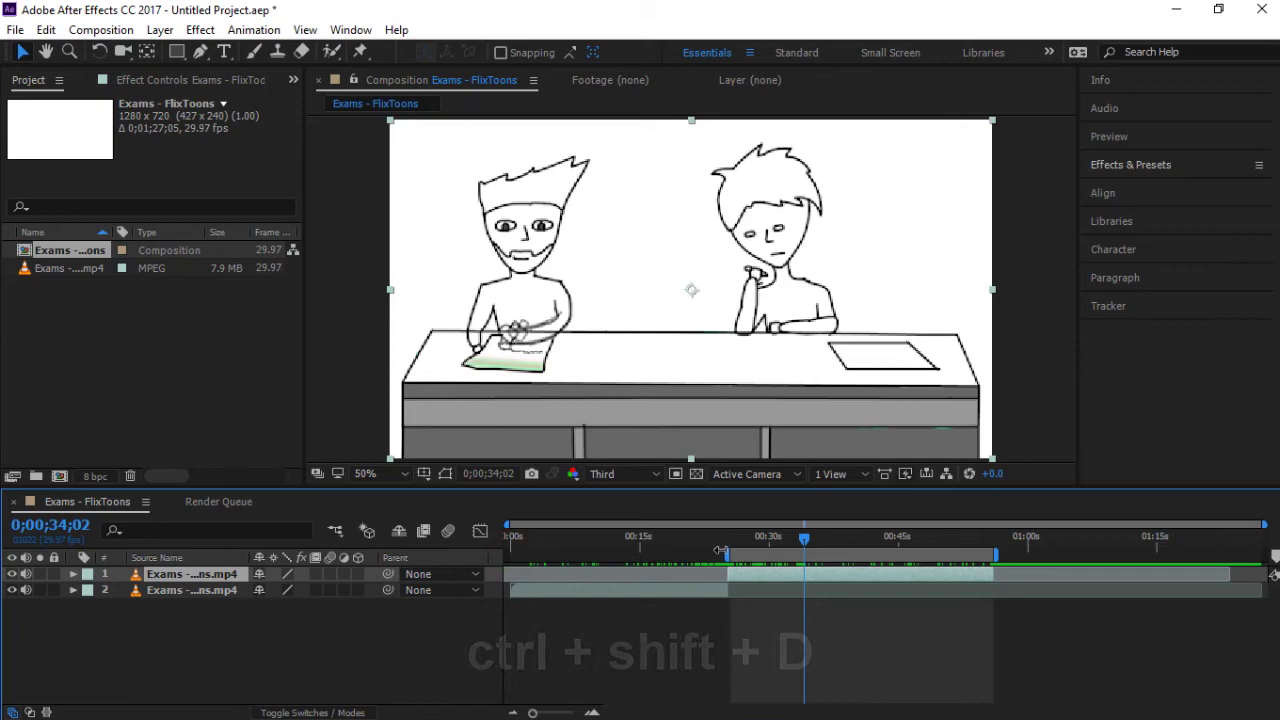
mouse_move(805, 540)
left_mouse_down()
mouse_move(734, 543)
mouse_move(993, 541)
mouse_move(795, 540)
left_mouse_up()
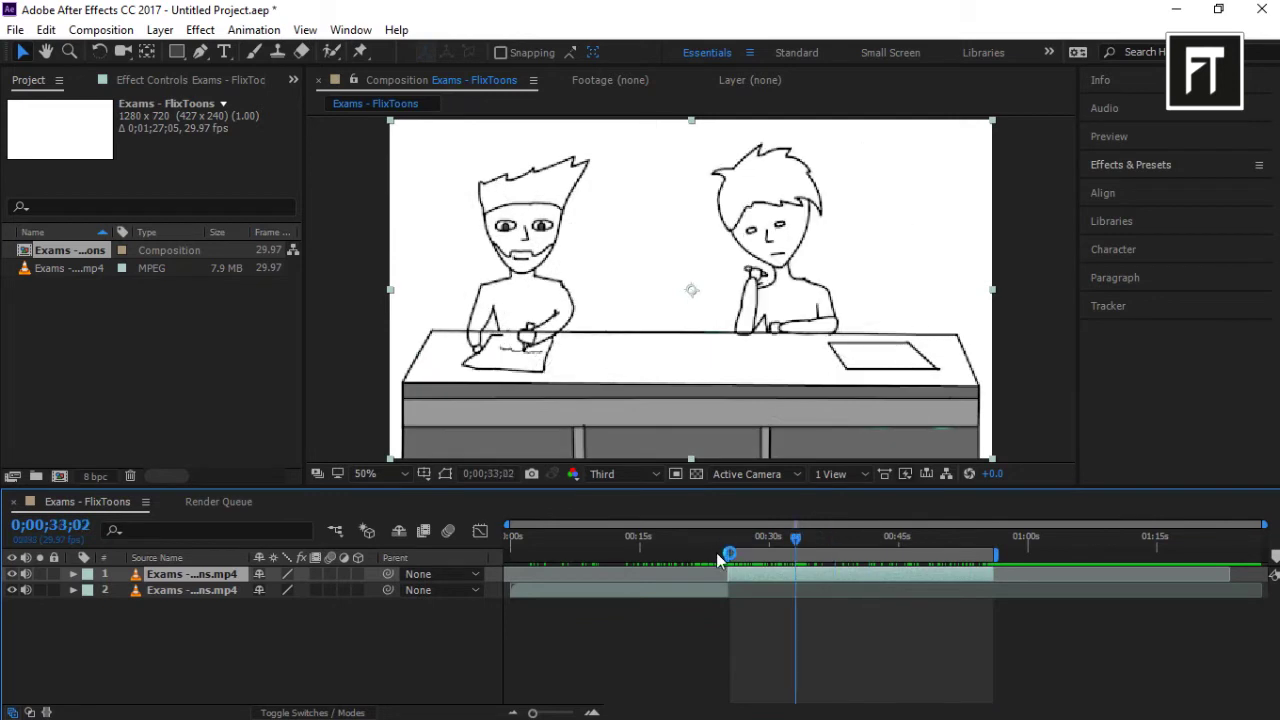
left_click_drag(721, 556, 508, 555)
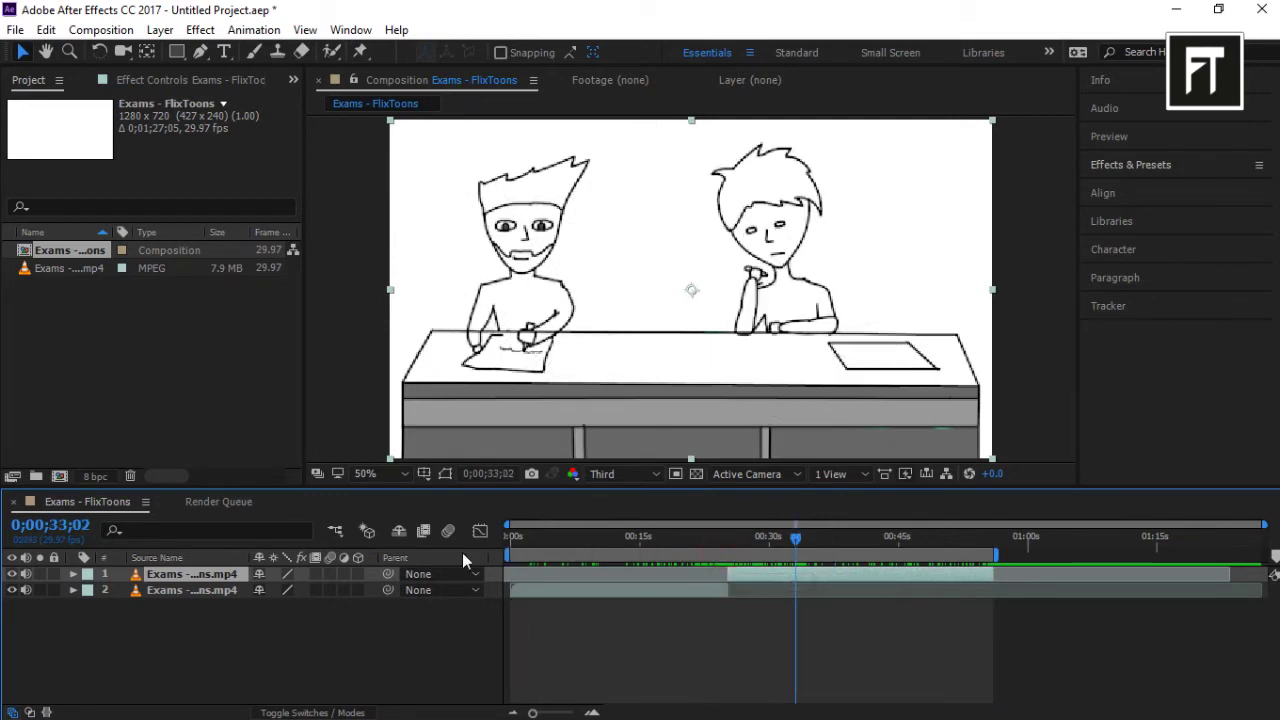
- Hide both video layers and add a new text layer reading "text"
left_click(12, 591)
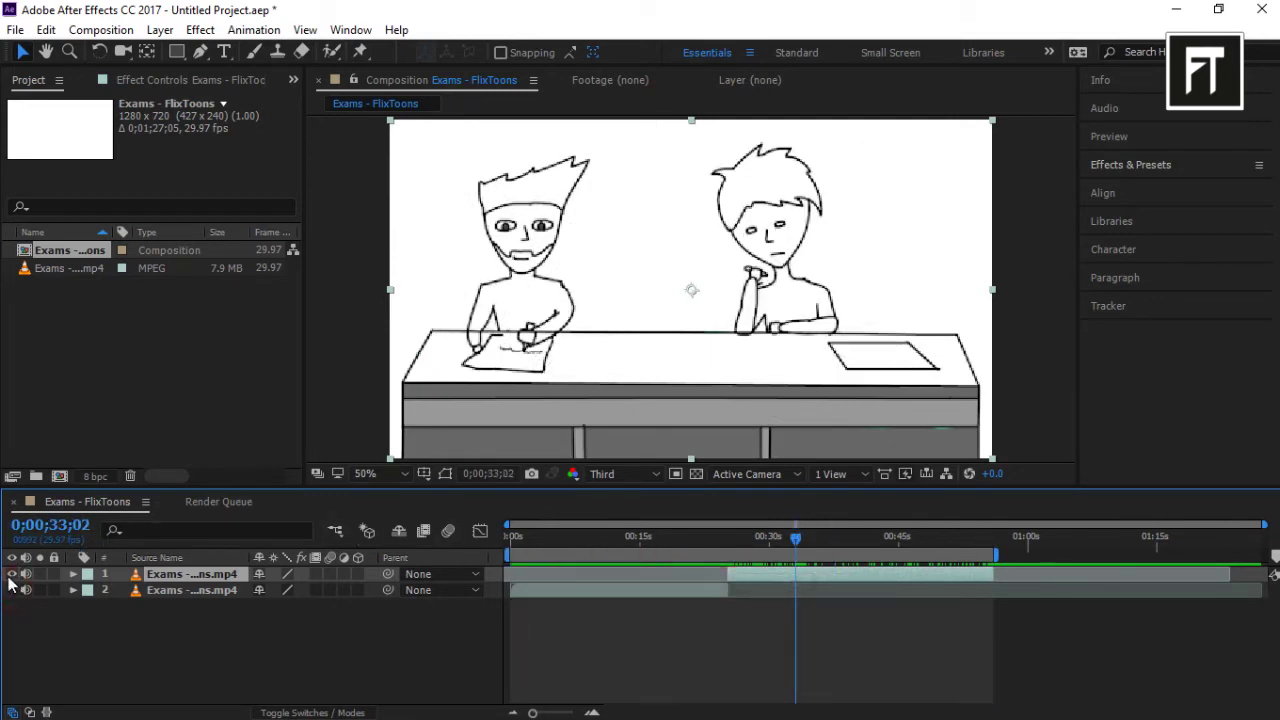
left_click(12, 574)
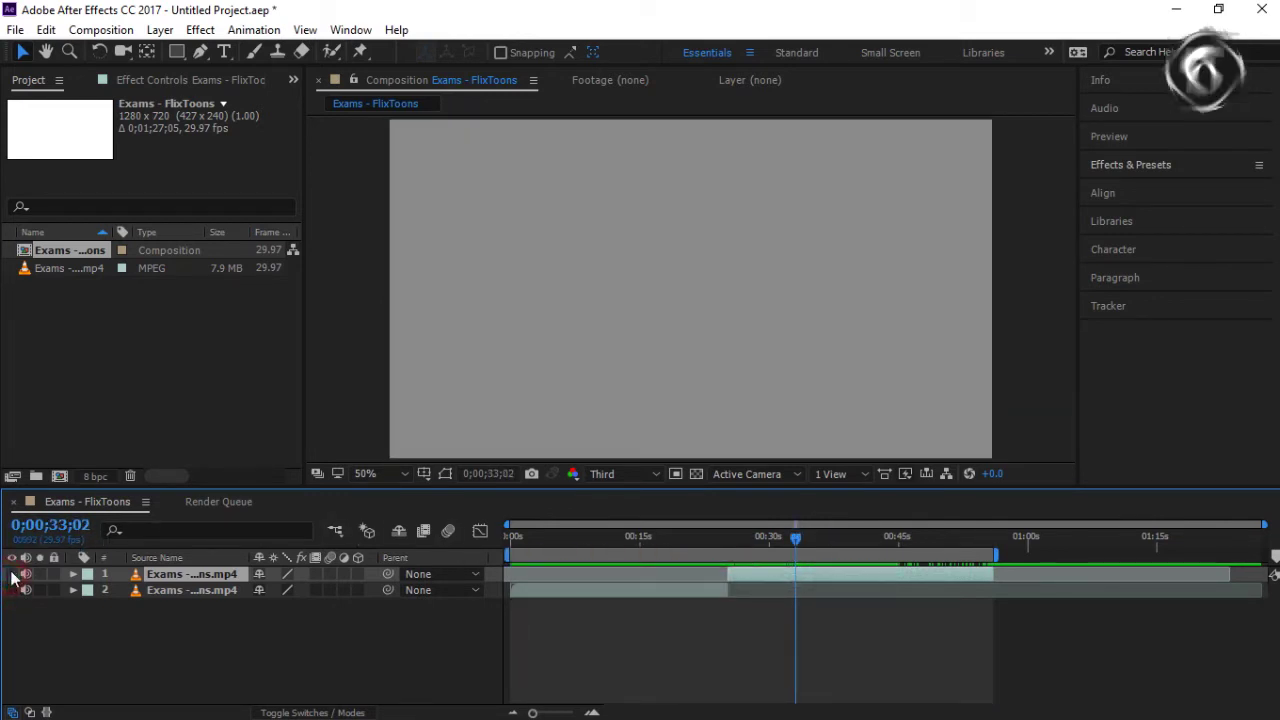
right_click(285, 645)
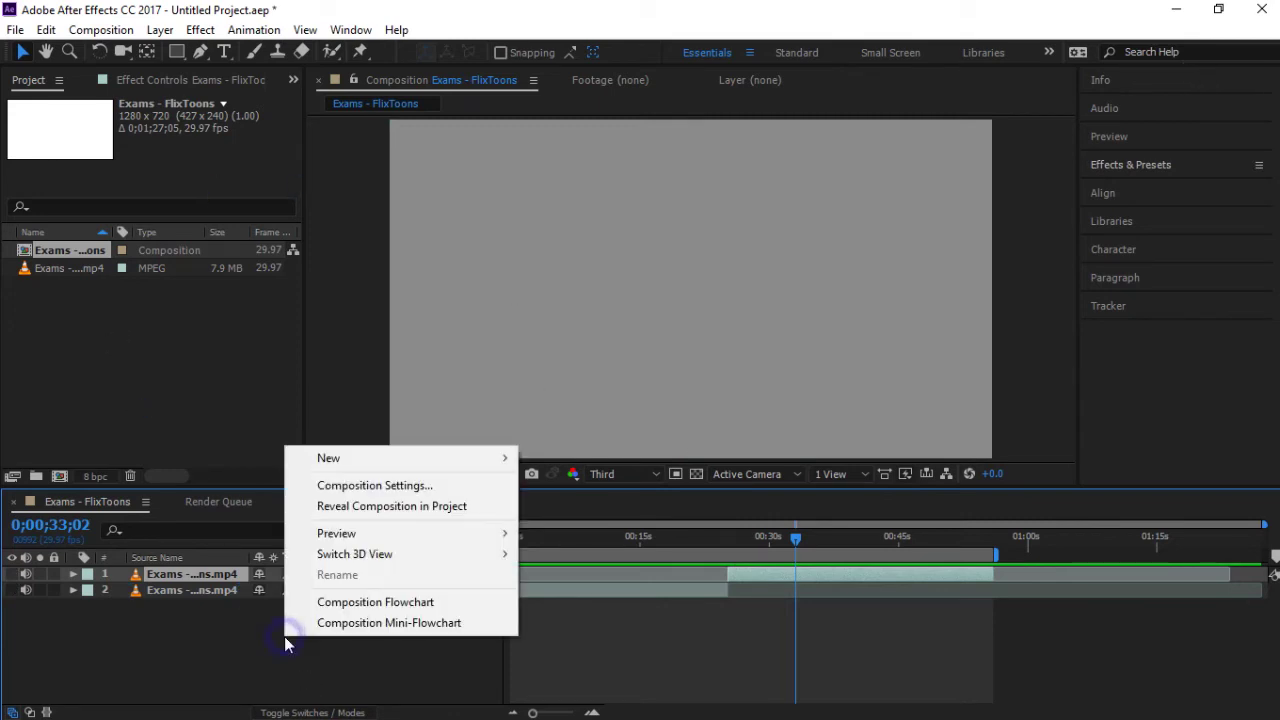
mouse_move(427, 460)
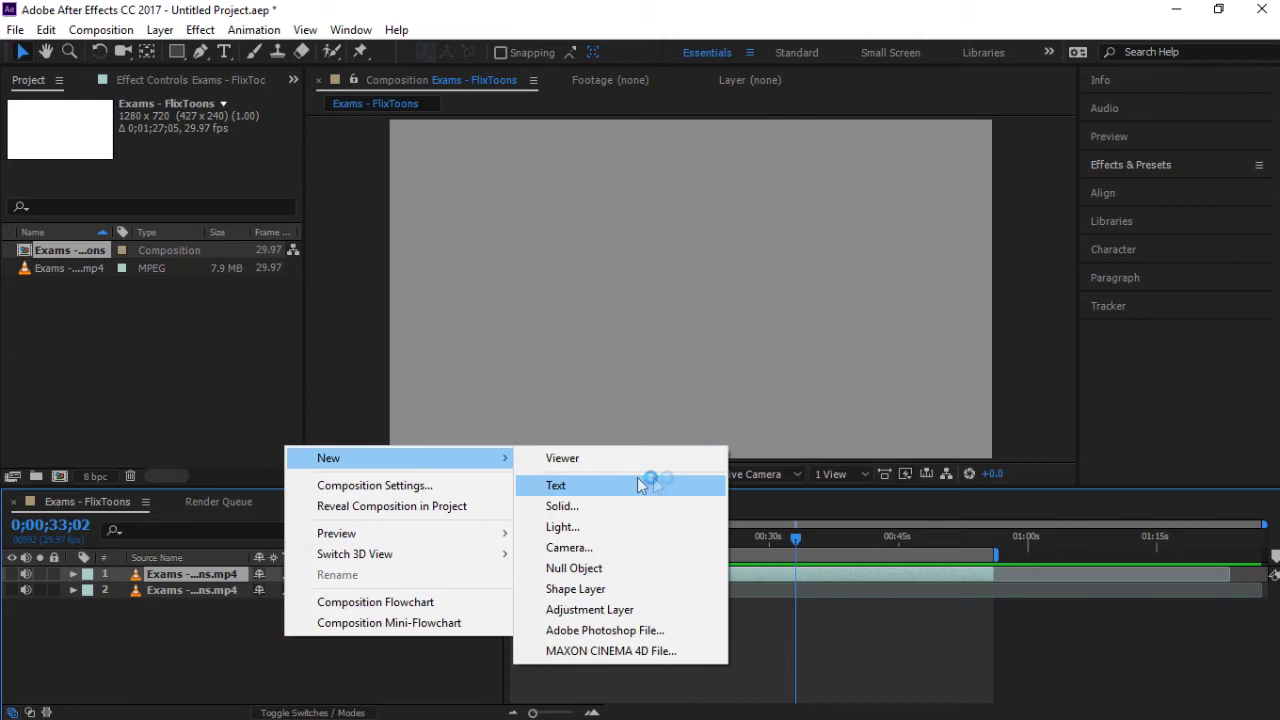
left_click(587, 488)
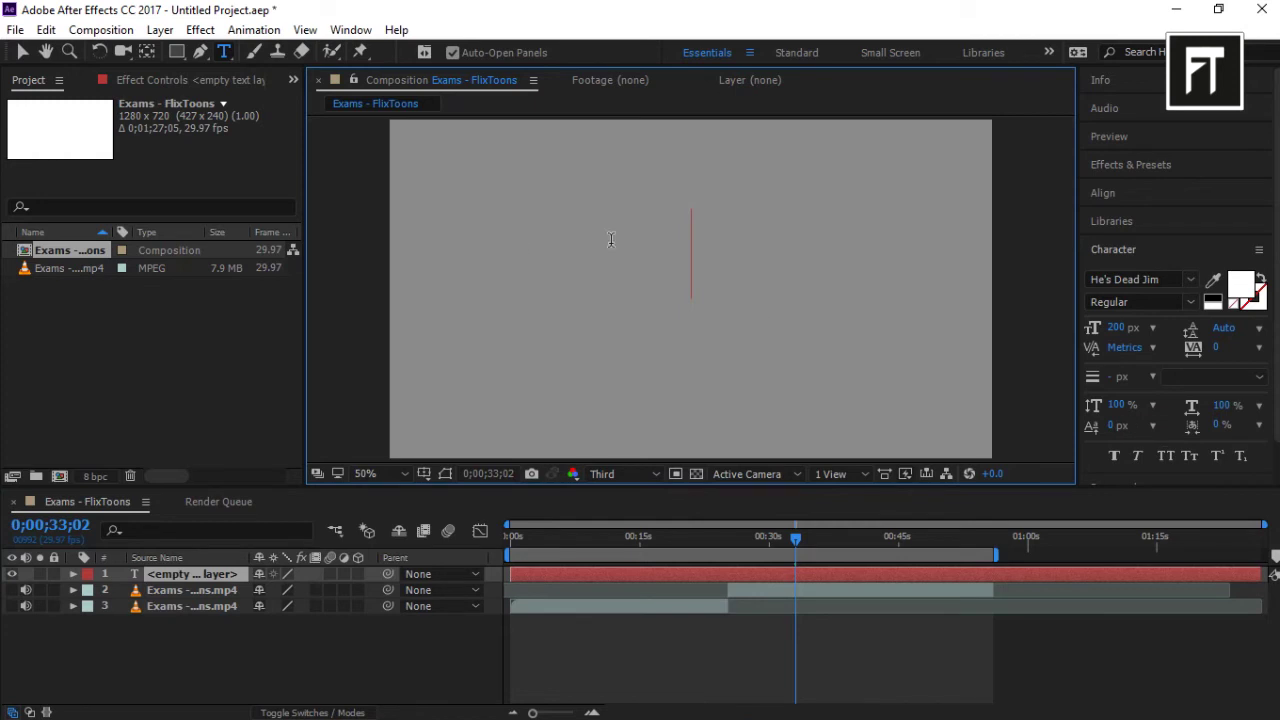
type("text")
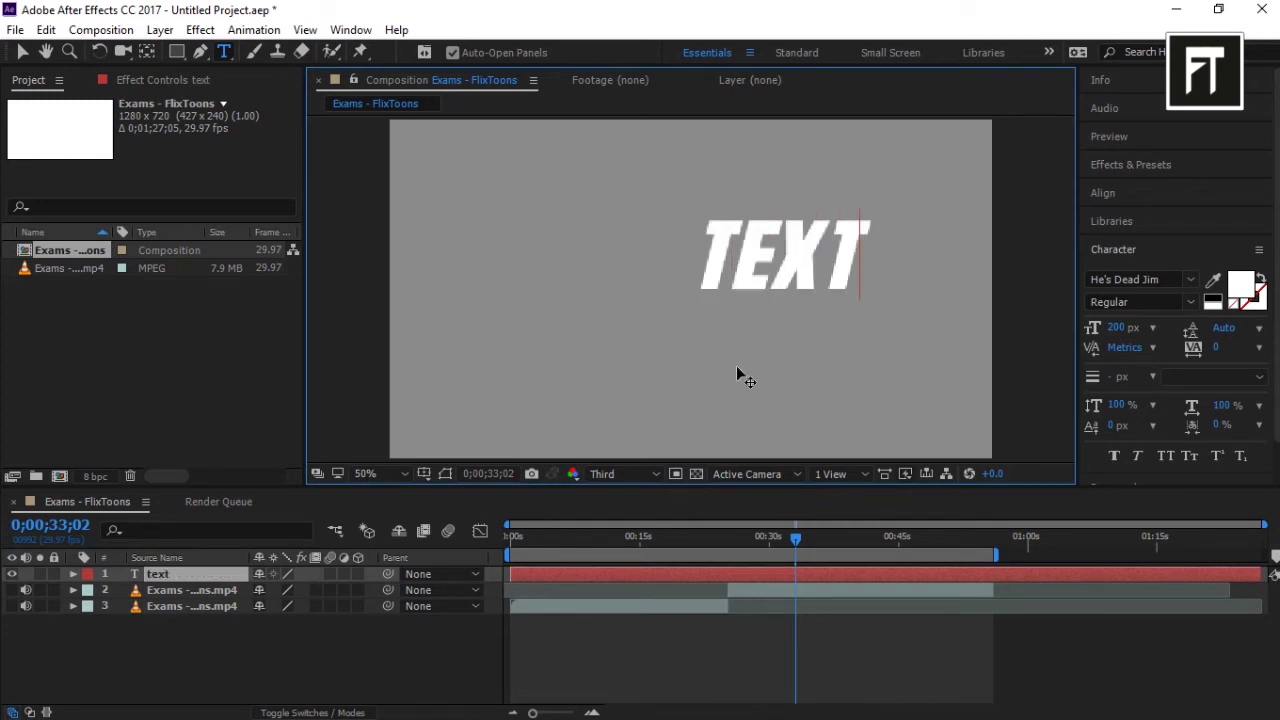
- Move the text to the middle of the frame and try the Sakra (TT) and Nero fonts on it
left_click_drag(757, 365, 680, 400)
double_click(729, 296)
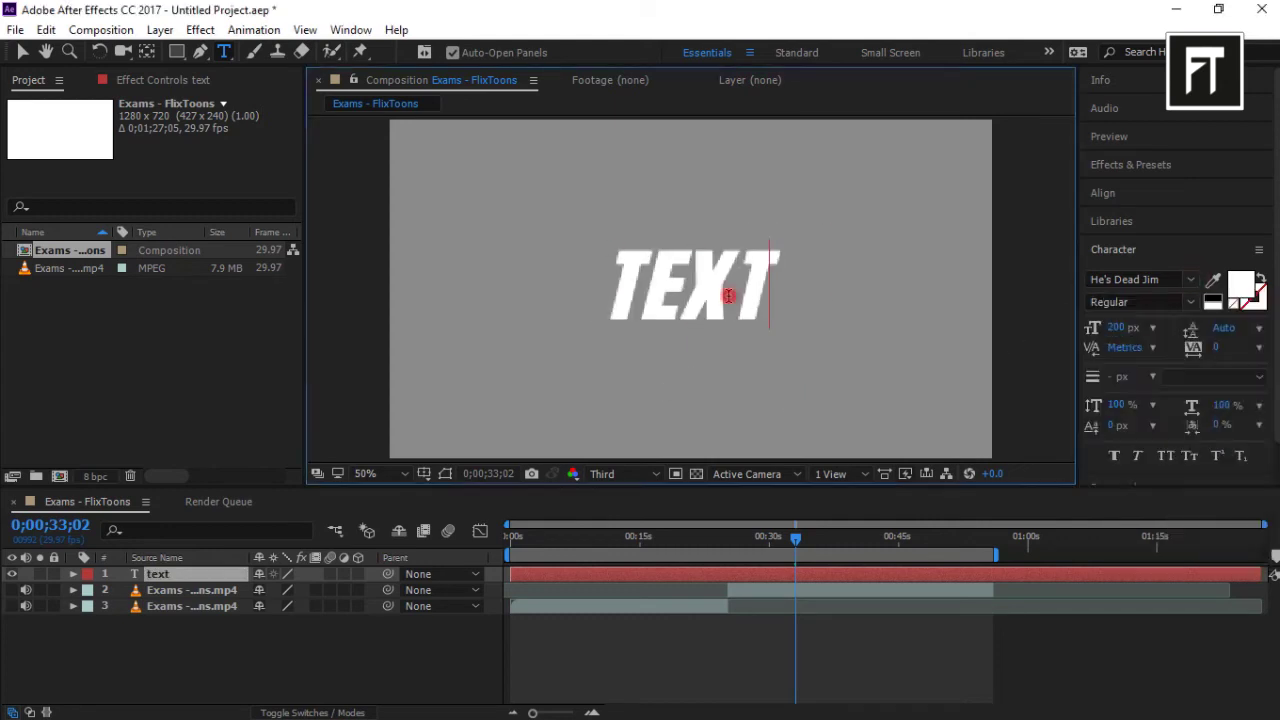
left_click(1192, 283)
scroll(1192, 283, "down", 15)
scroll(1192, 283, "down", 5)
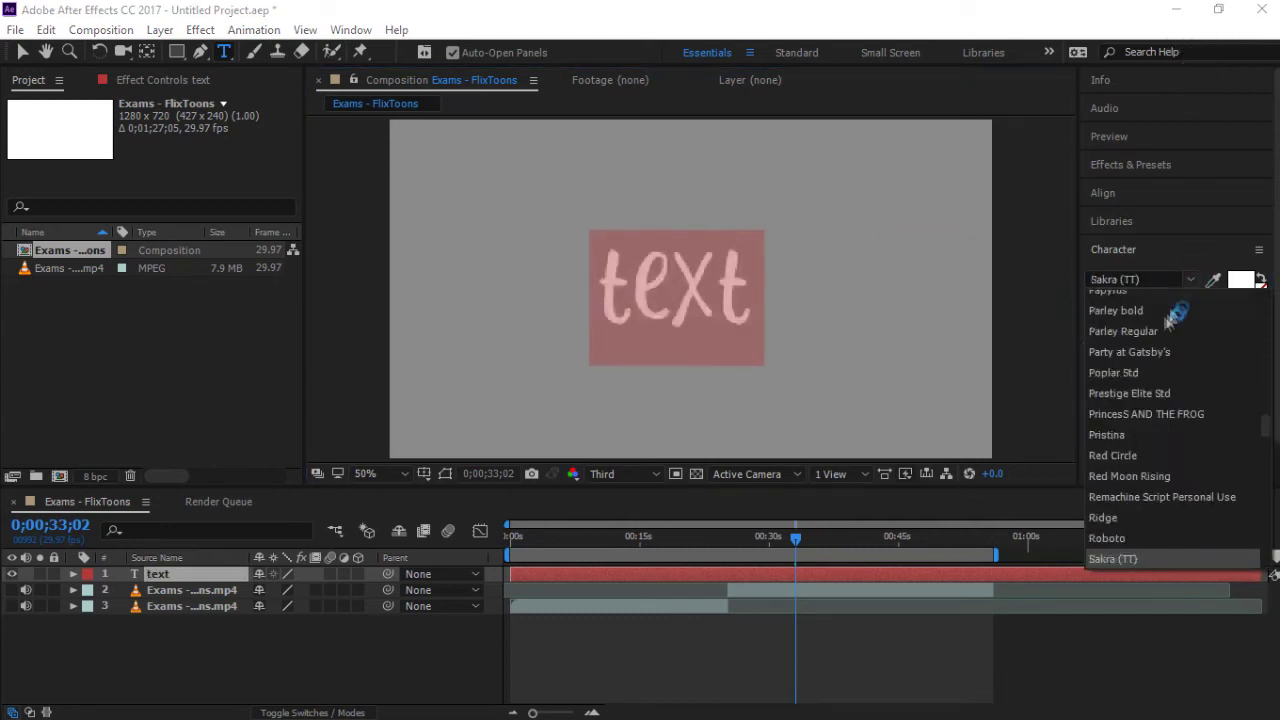
left_click(1166, 327)
left_click(1191, 283)
left_click(1160, 338)
left_click(929, 365)
- Try the composition preview at Full resolution and return it to Third
left_click(620, 473)
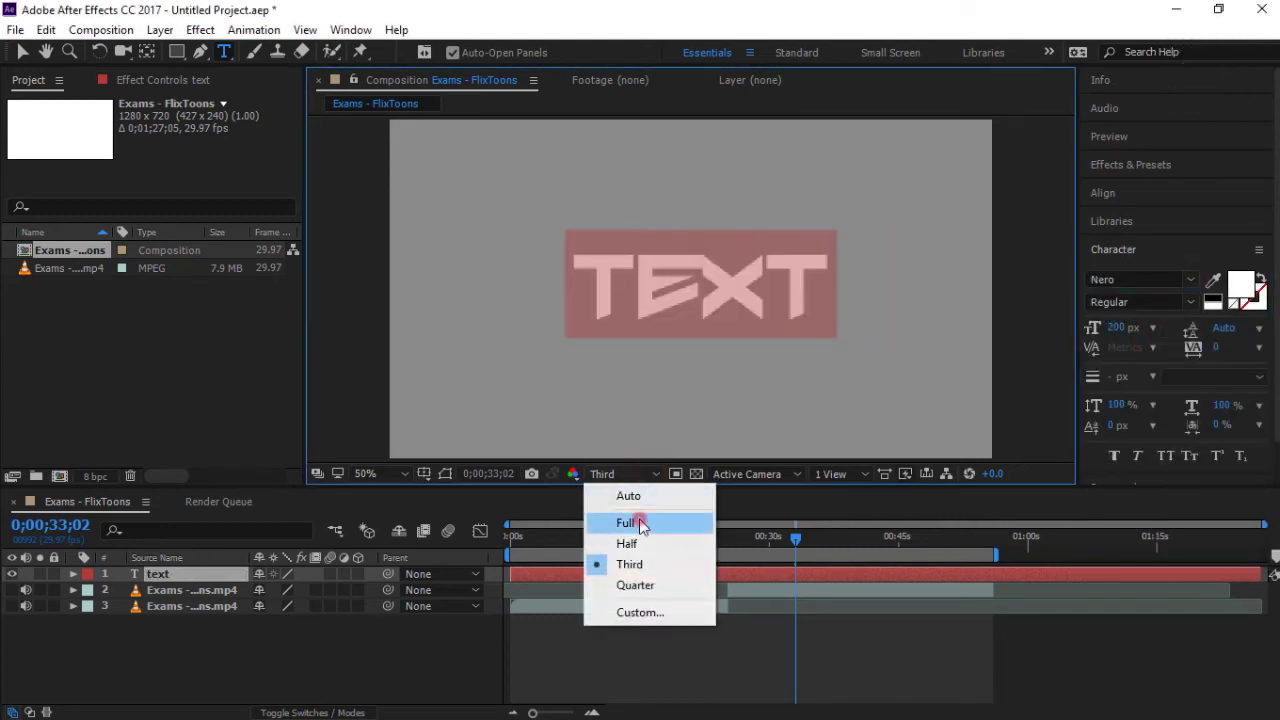
left_click(643, 523)
left_click(650, 474)
left_click(634, 563)
- Set the text's size to 207 px and its font to He's Dead Jim
double_click(750, 294)
left_click(1160, 303)
left_click_drag(1119, 329, 1126, 329)
left_click(1191, 283)
scroll(1211, 354, "up", 10)
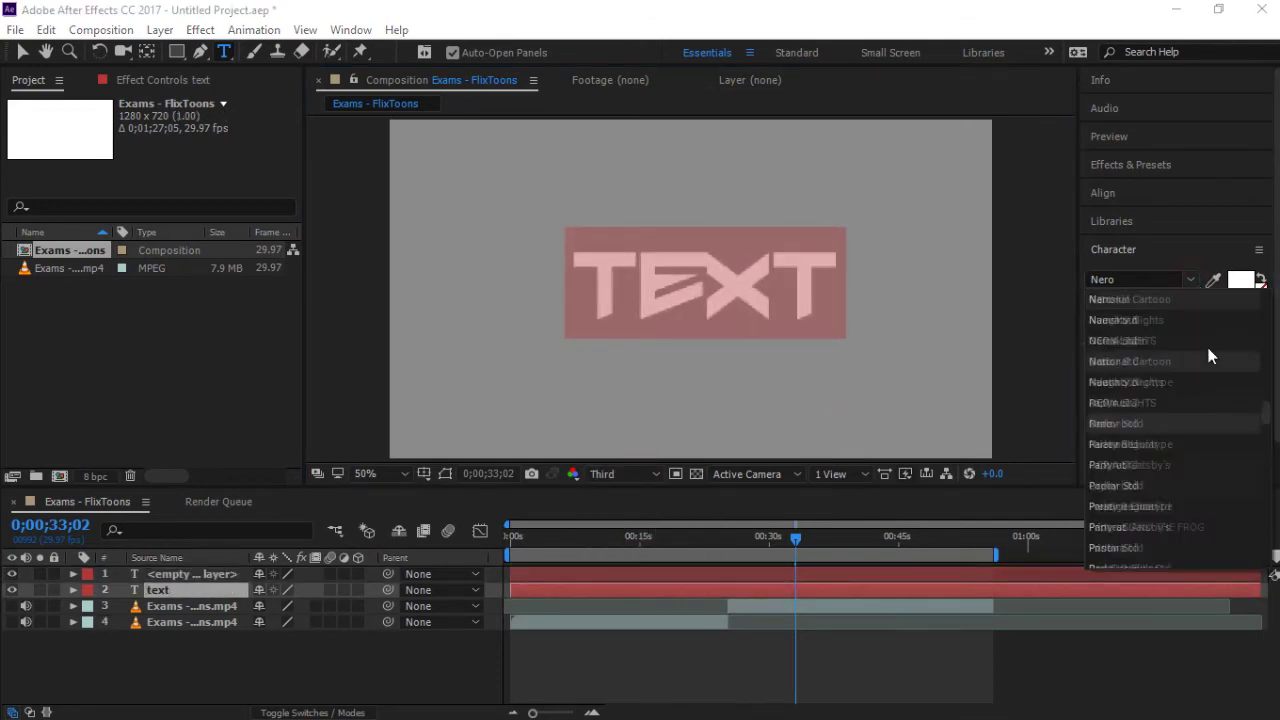
left_click(1160, 320)
left_click(663, 294)
left_click(662, 293)
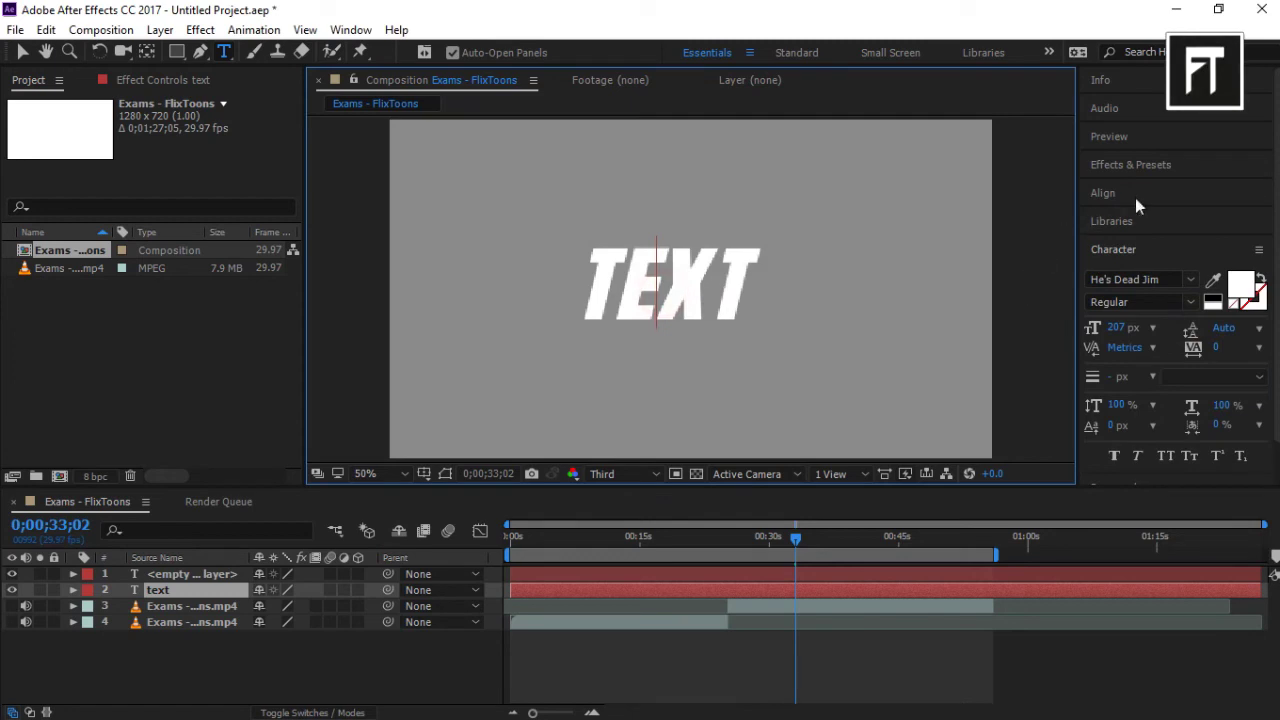
- Apply the CC Light Burst 2.5 effect from the Generate category to the text layer
left_click(1159, 247)
left_click(1168, 163)
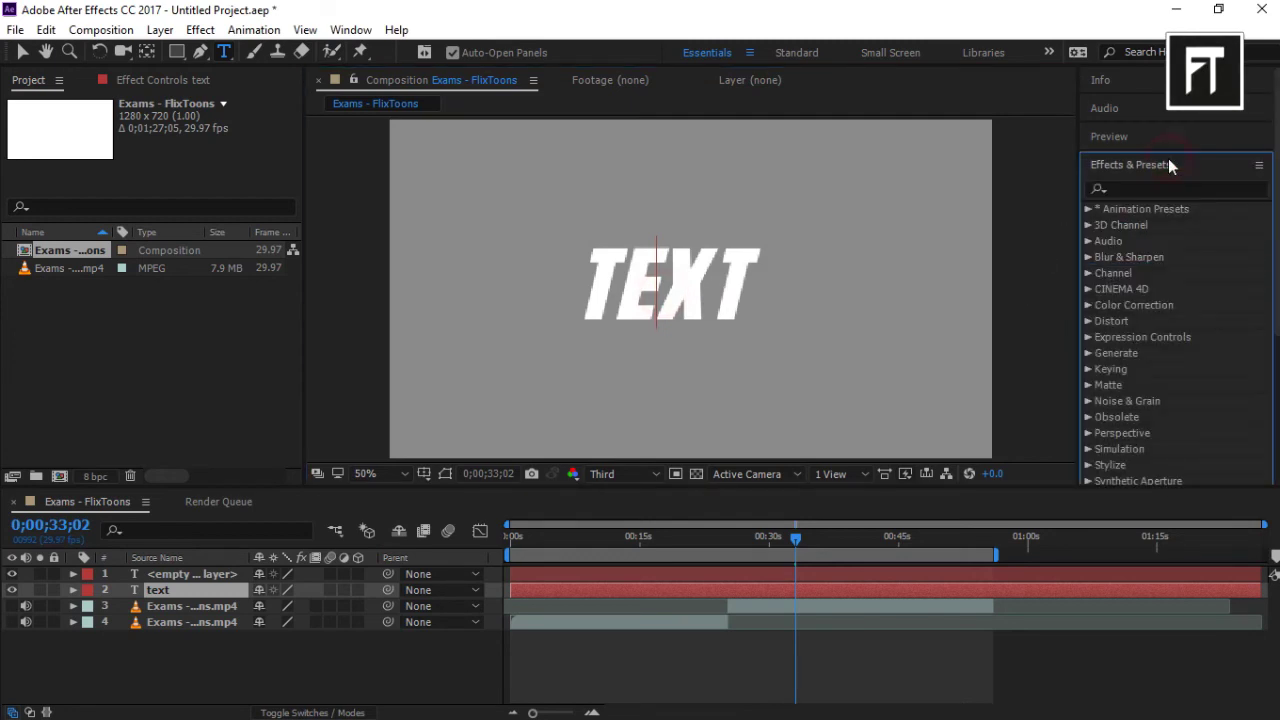
left_click(1089, 352)
scroll(1110, 352, "down", 1)
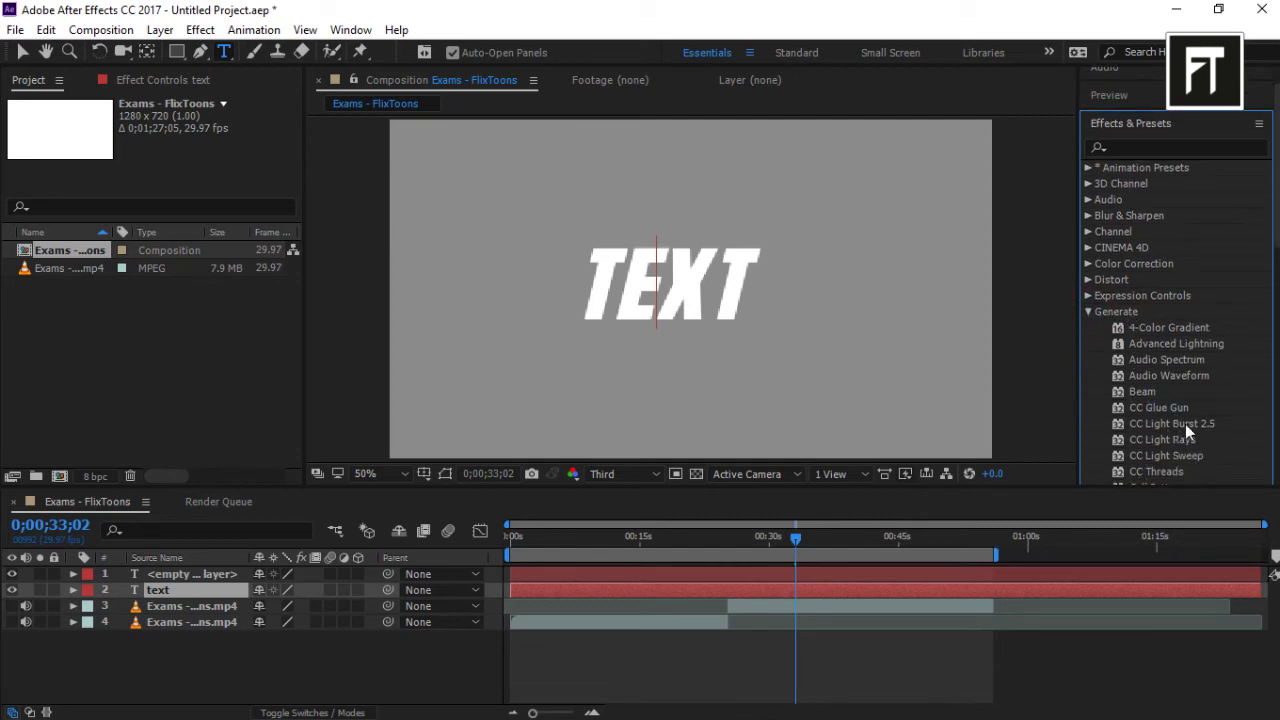
left_click_drag(1168, 424, 175, 590)
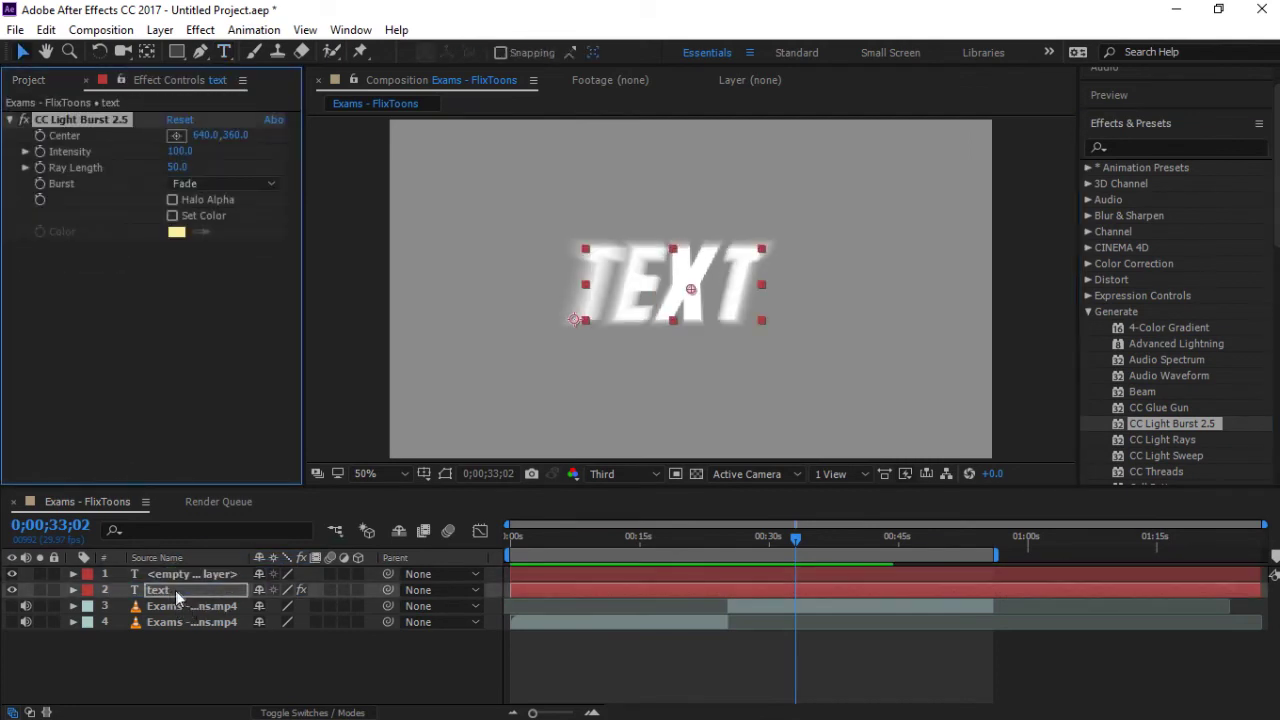
- Set the preview resolution to Full and move the current time to 0;00;06;00
left_click(641, 480)
left_click(643, 520)
left_click_drag(795, 540, 566, 556)
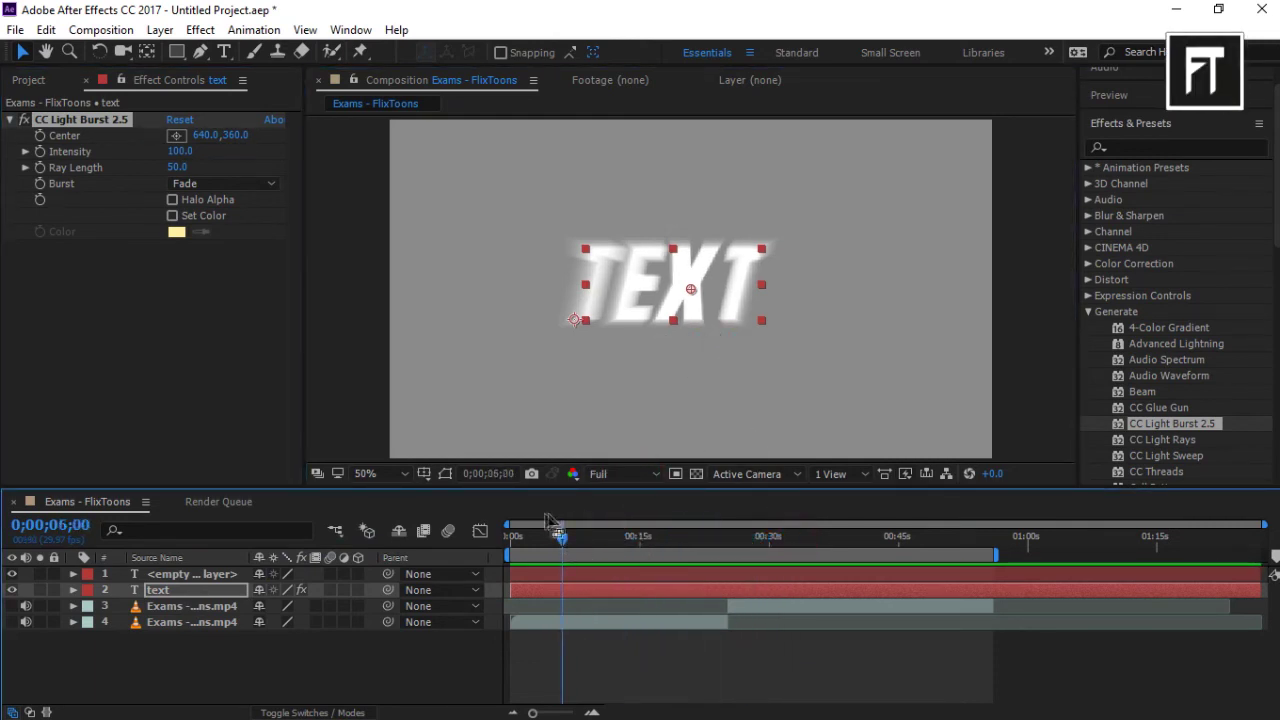
- Examine the CC Light Burst 2.5 properties under the text layer in the timeline, and collapse the layer again
left_click(72, 592)
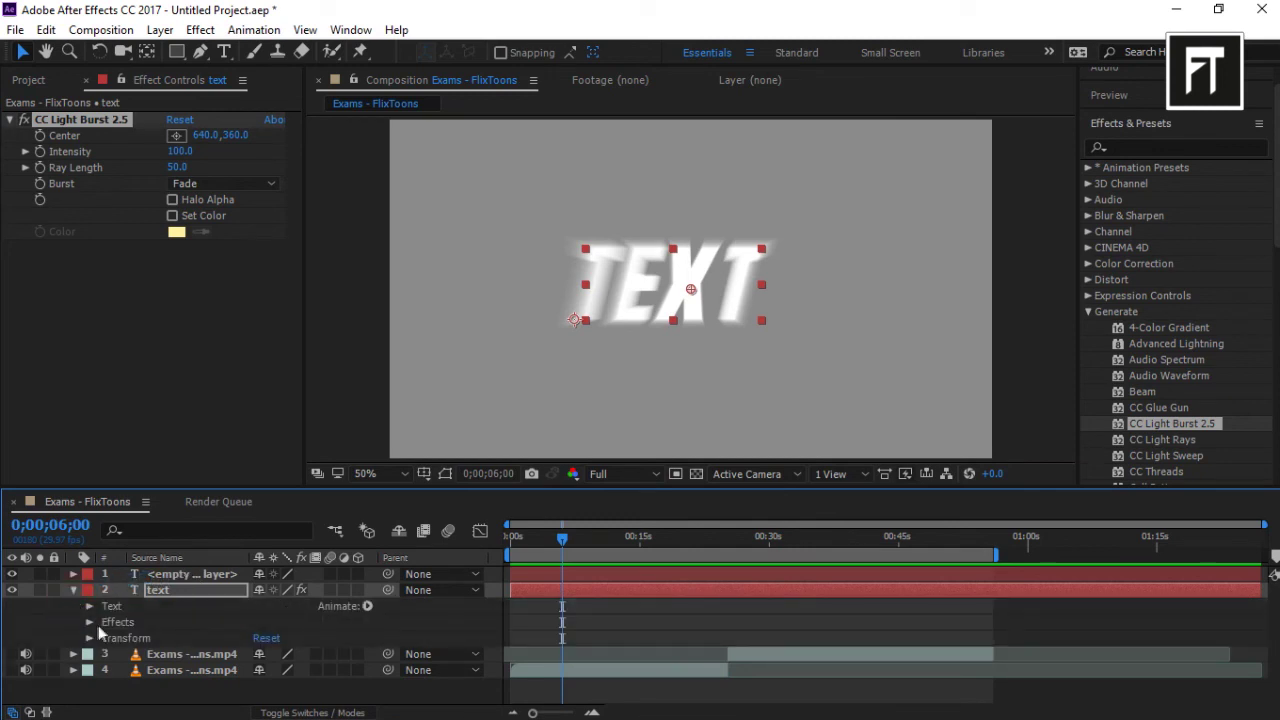
left_click(90, 622)
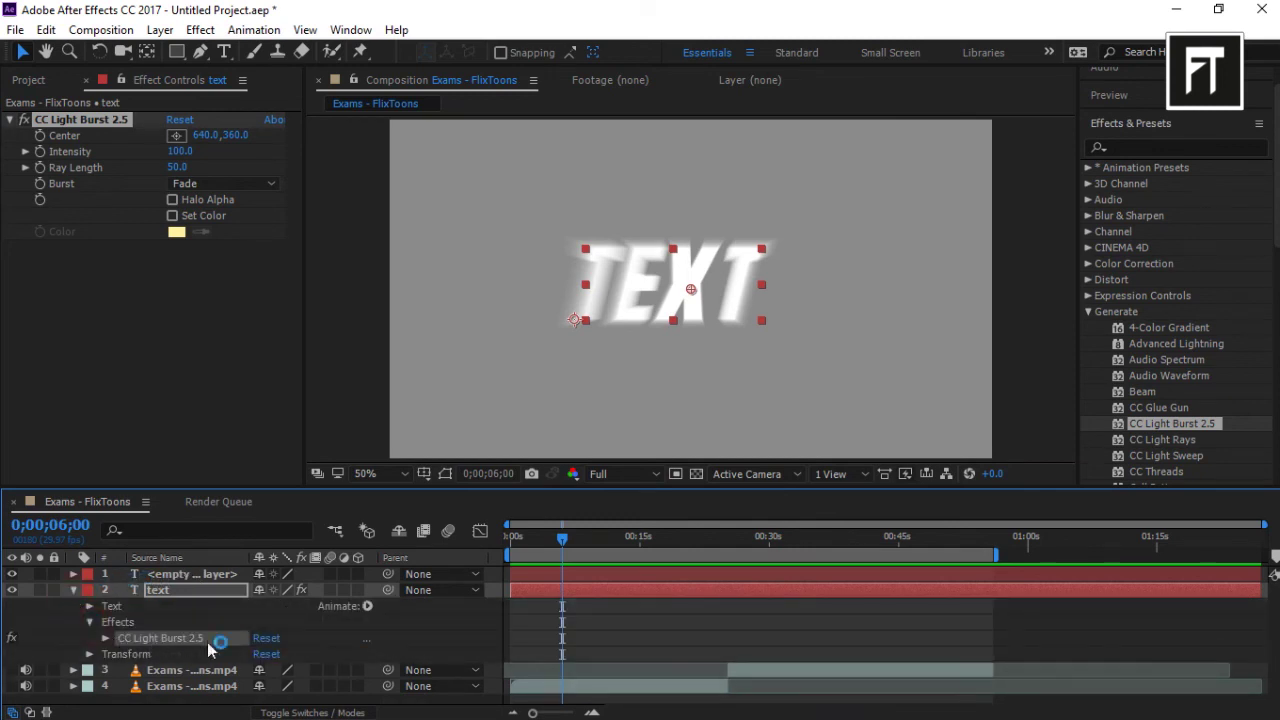
left_click(105, 638)
scroll(174, 640, "up", 4)
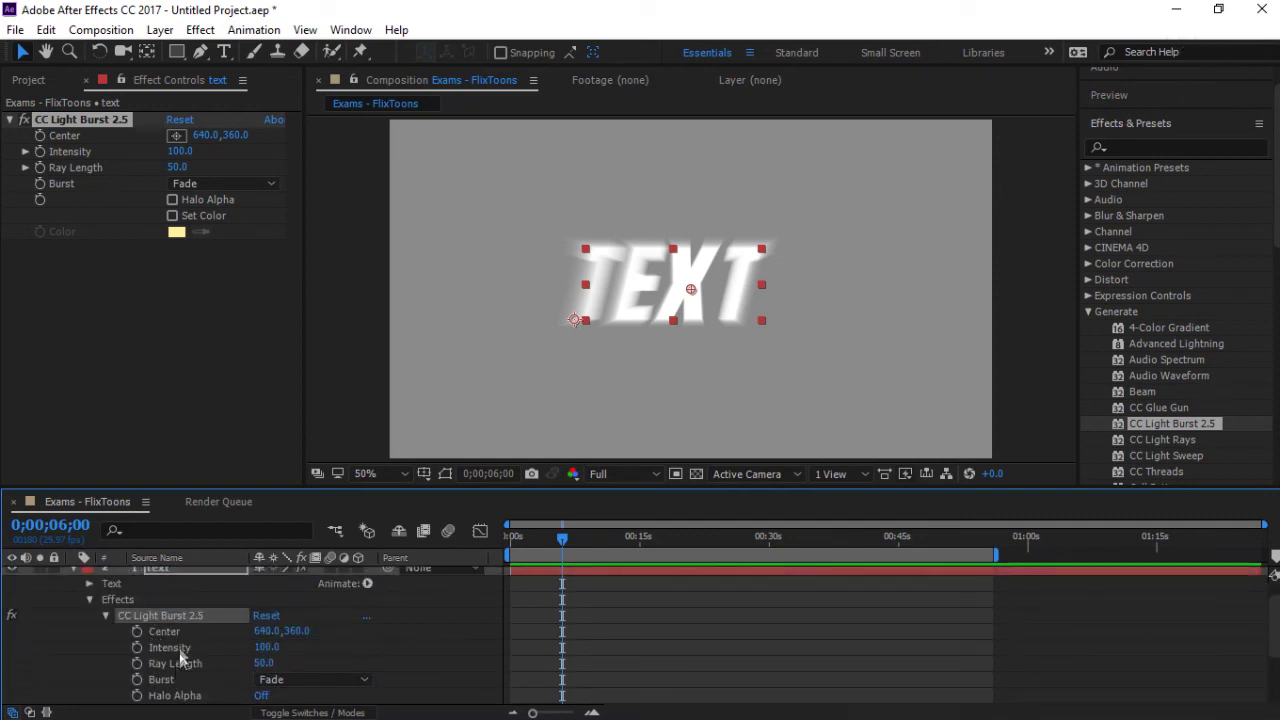
left_click(105, 615)
left_click(89, 621)
left_click(86, 590)
left_click(73, 590)
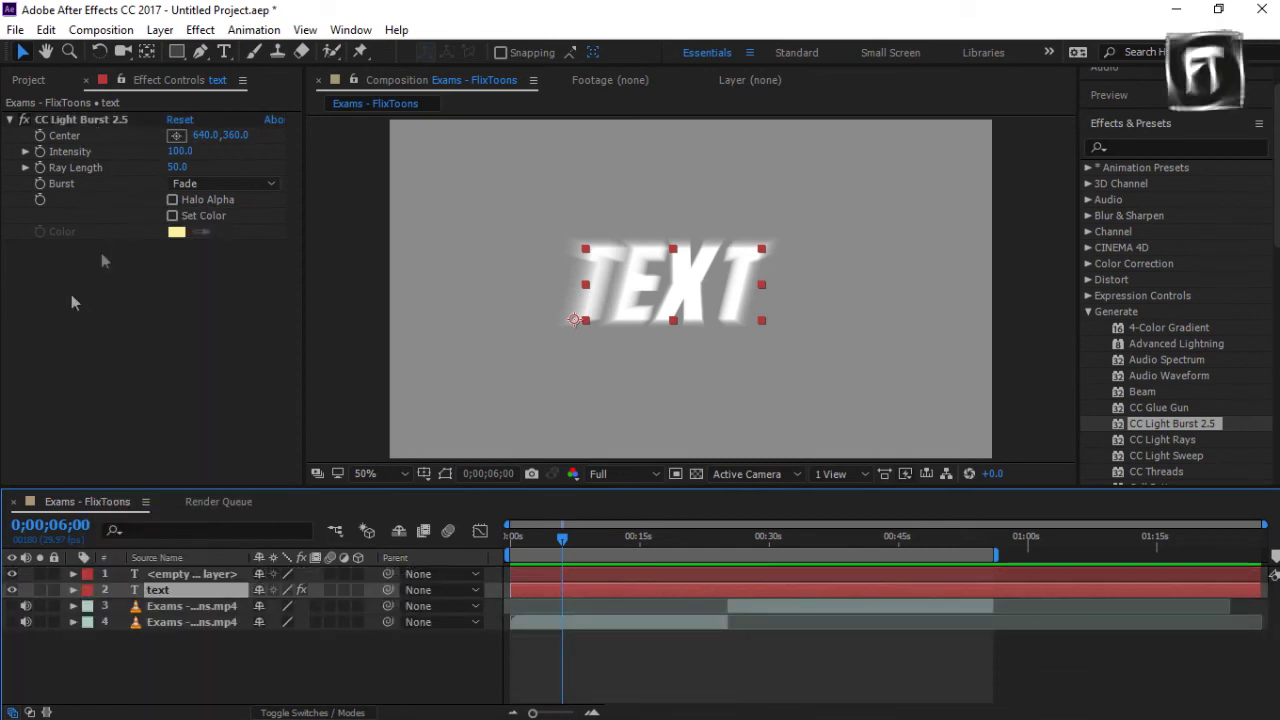
- At 0;00;03;25, shift the text slightly to the right and set the light burst's Ray Length to 4.8
left_click(25, 151)
left_click(25, 192)
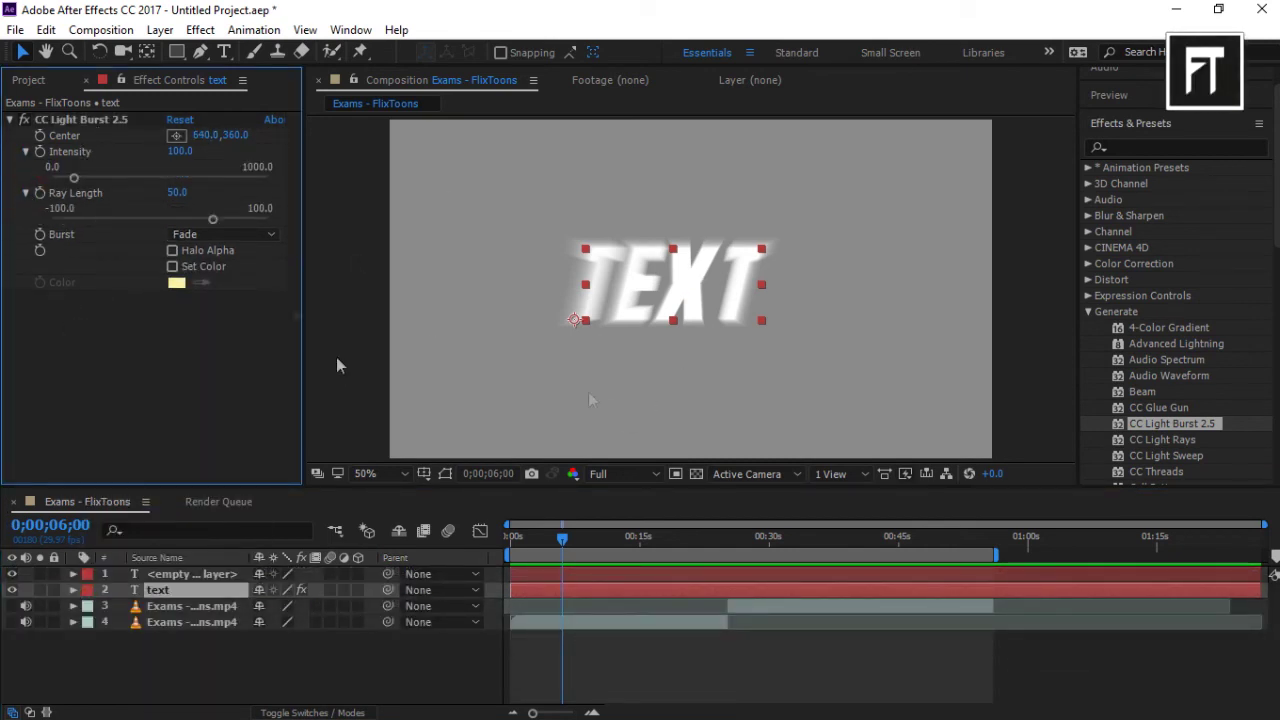
left_click_drag(566, 543, 545, 543)
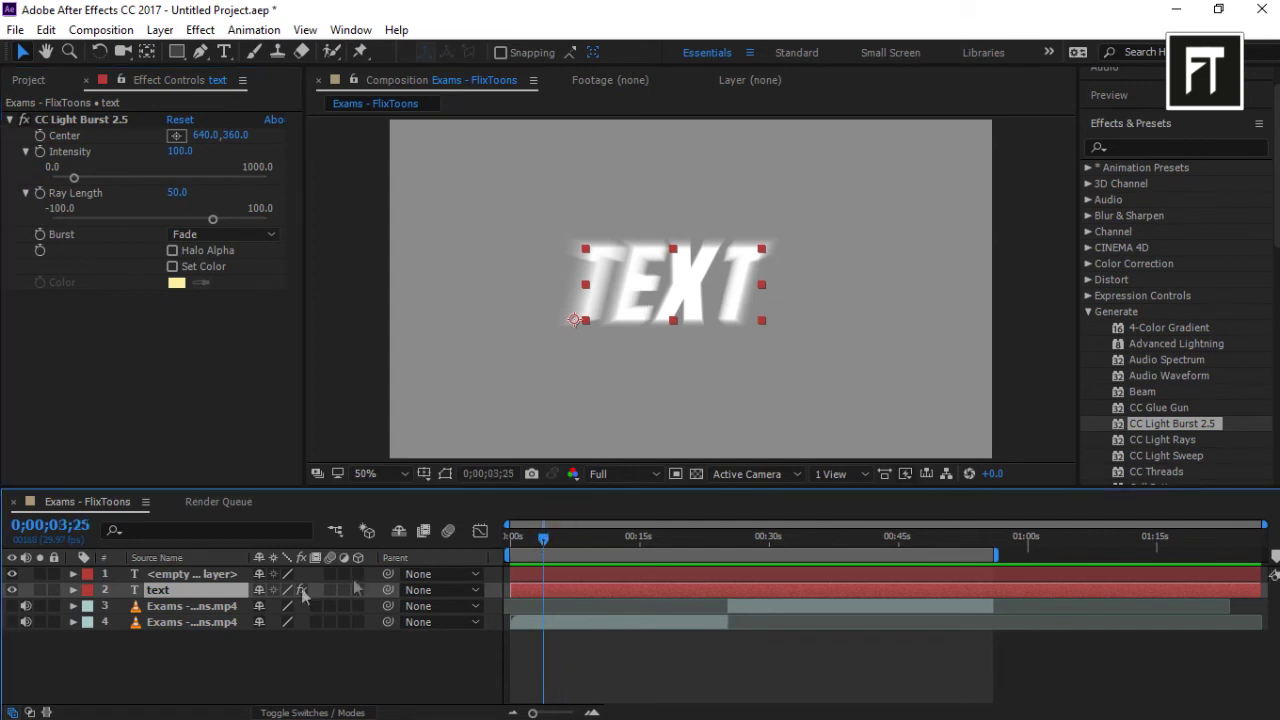
left_click_drag(665, 289, 686, 289)
mouse_move(212, 218)
left_mouse_down()
mouse_move(278, 215)
mouse_move(216, 218)
left_mouse_up()
left_click_drag(127, 223, 165, 220)
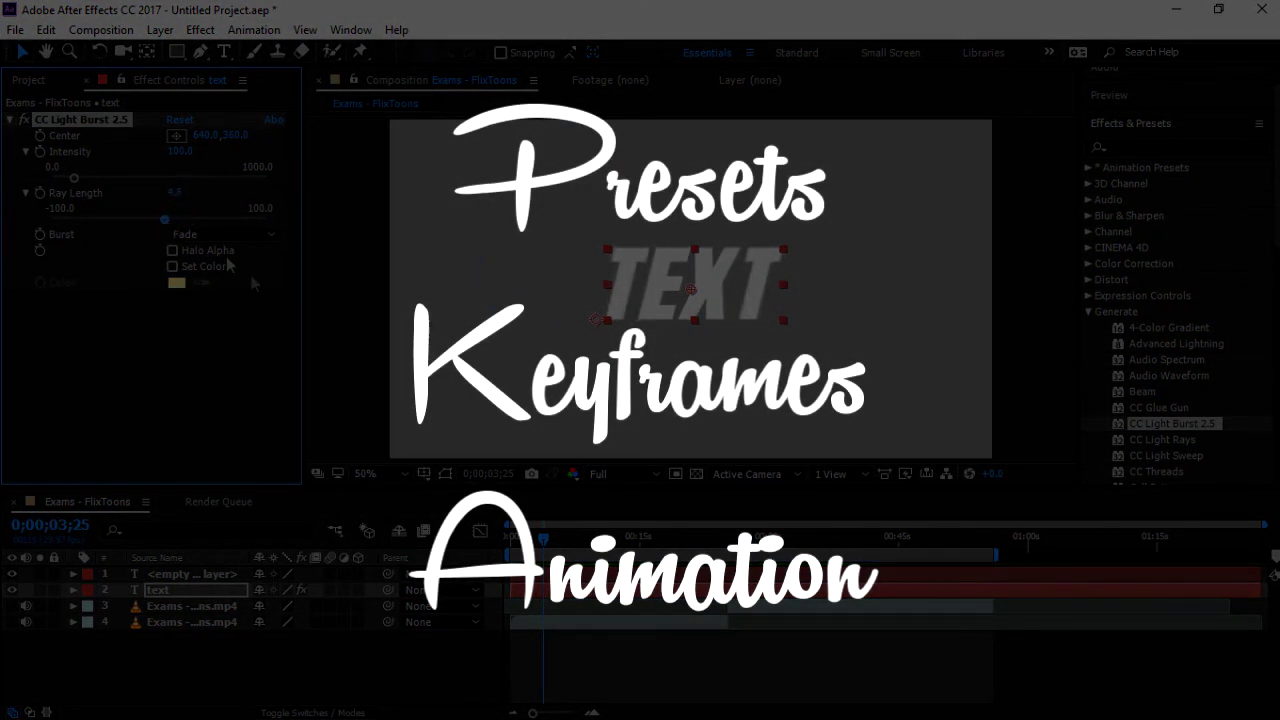
left_click(1088, 311)
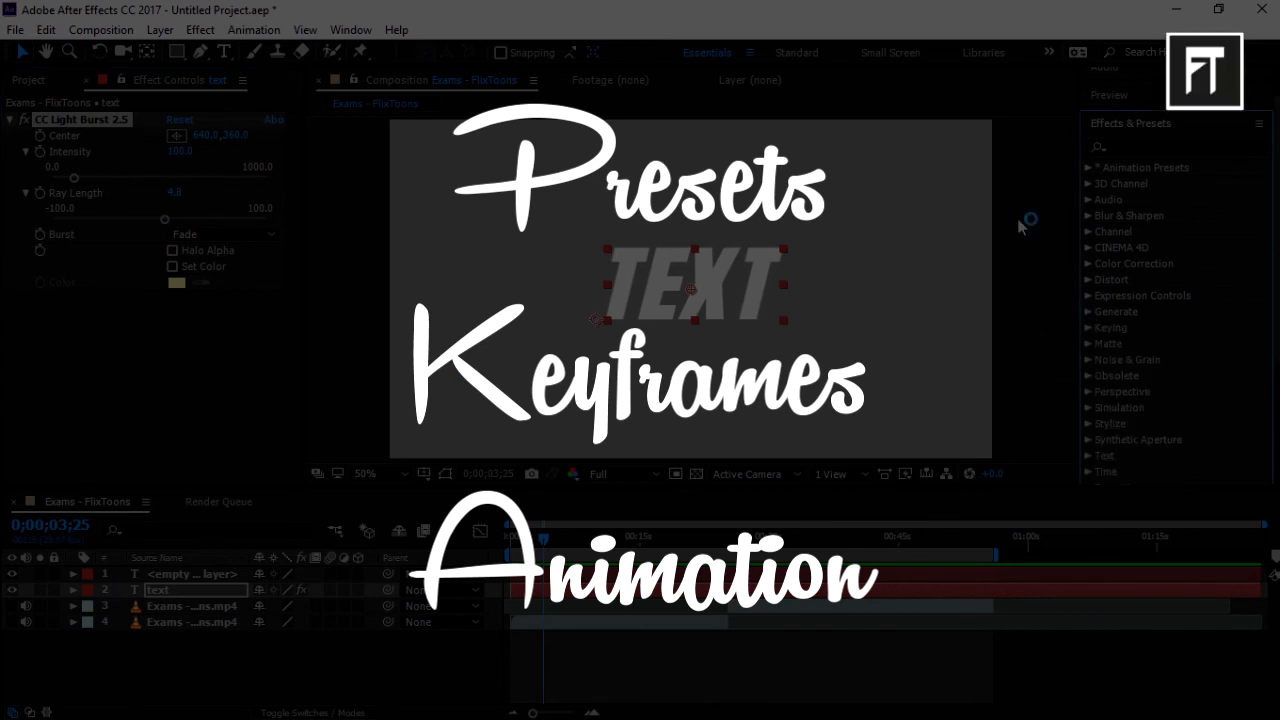